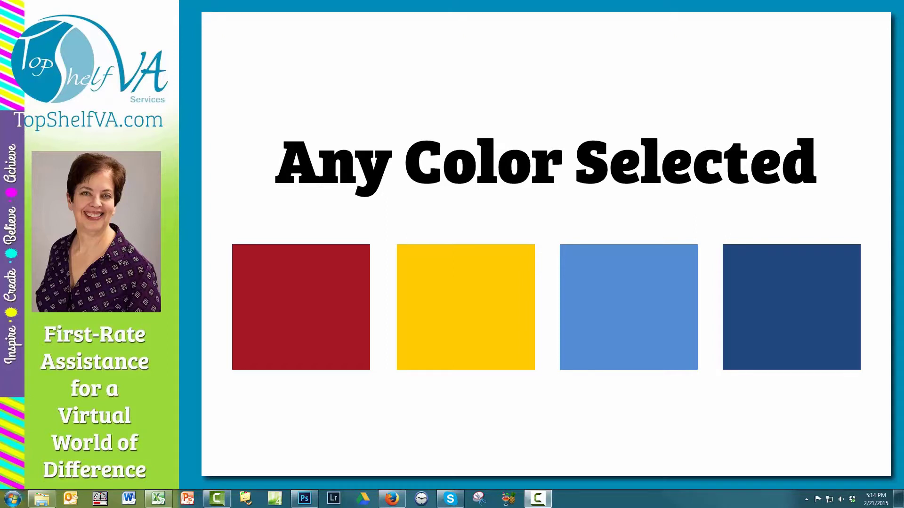
Move from the Any Color Selected slide to the My Branding Colors slide
key(Right)
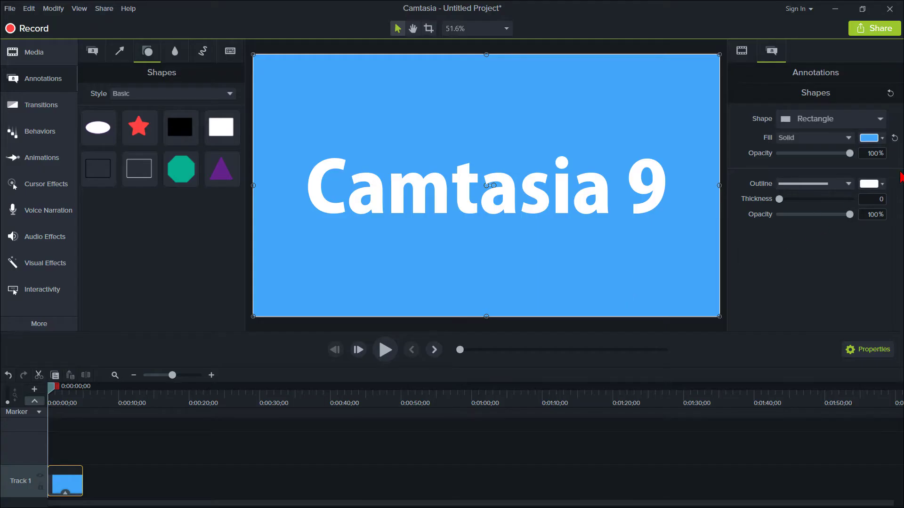
Open the Shapes fill colour picker for the blue Camtasia 9 rectangle
click(883, 140)
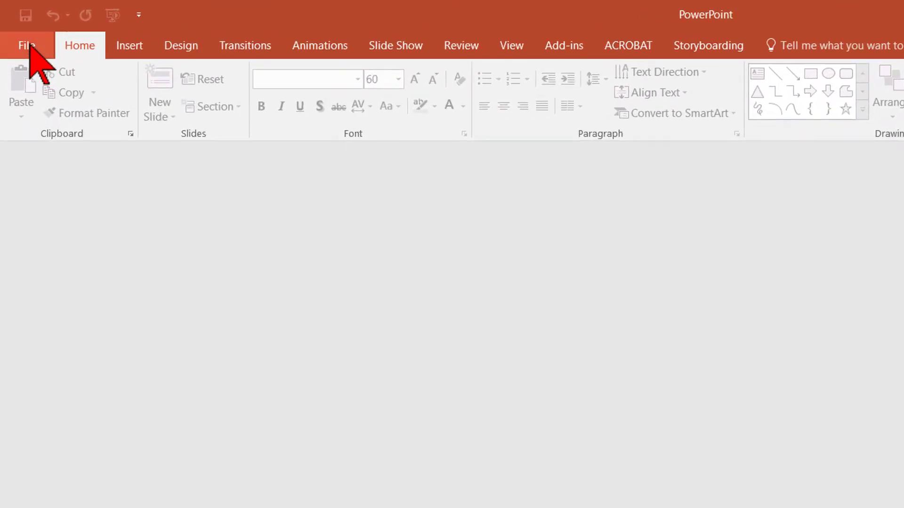
Create a new blank presentation and set its slide layout to Blank
click(29, 44)
click(64, 118)
click(228, 278)
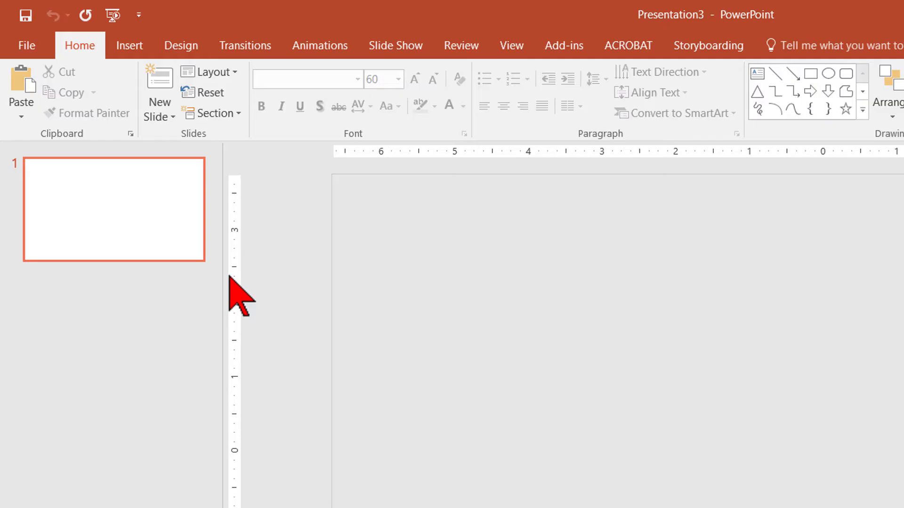
click(234, 73)
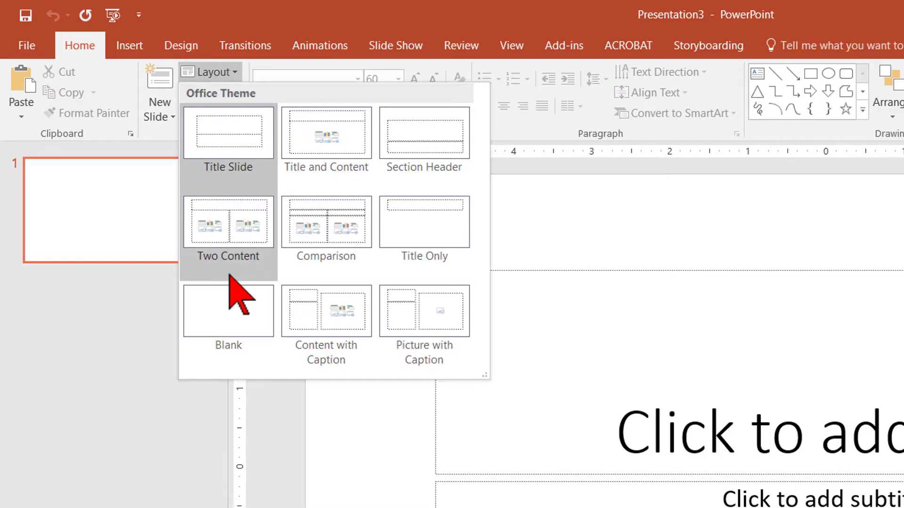
click(226, 316)
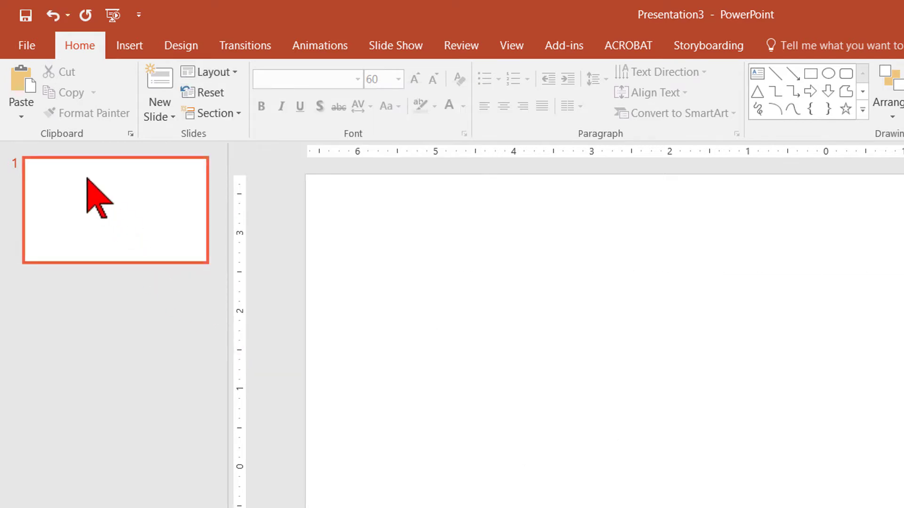
Save it as 'Branding Colors Palette' in Top Shelf Multimedia\03 Call Outs
click(27, 45)
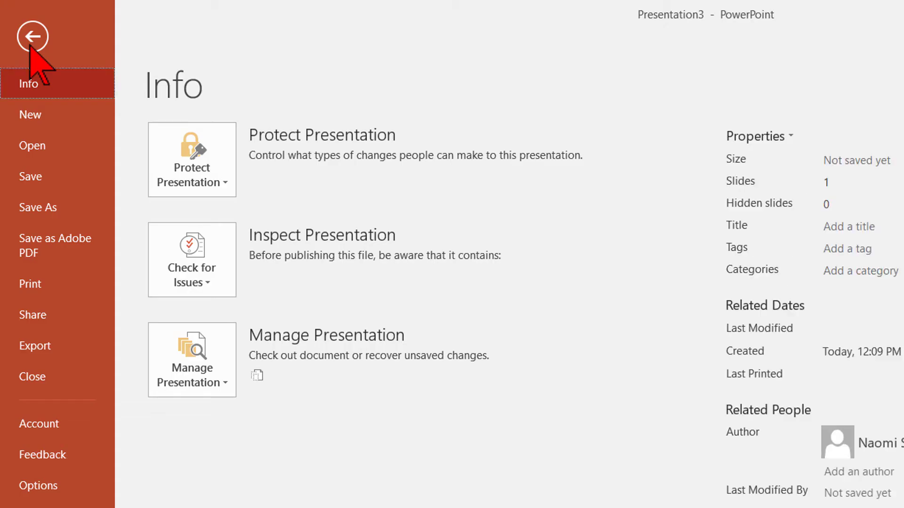
click(41, 207)
click(201, 400)
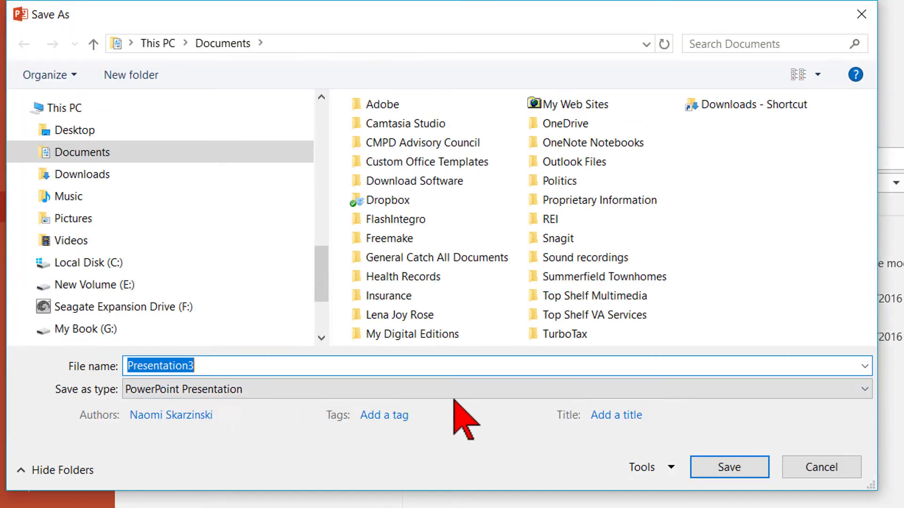
click(607, 296)
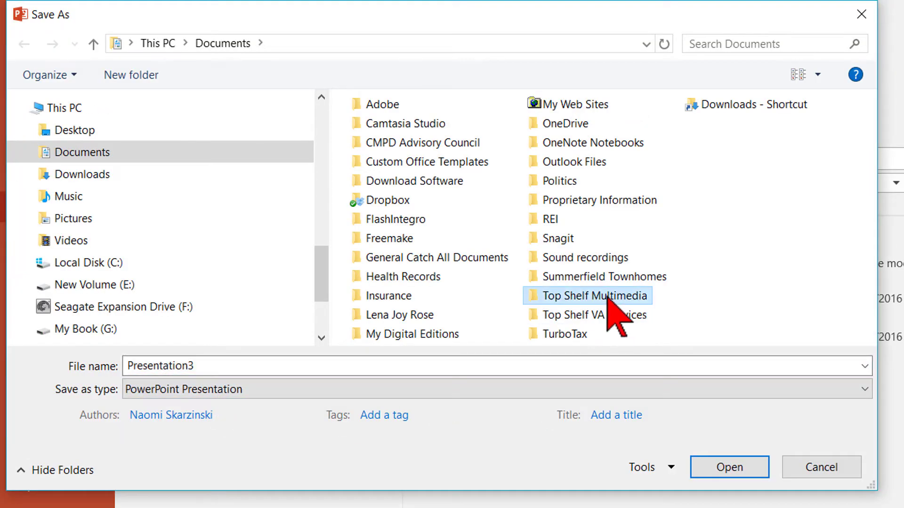
double_click(607, 296)
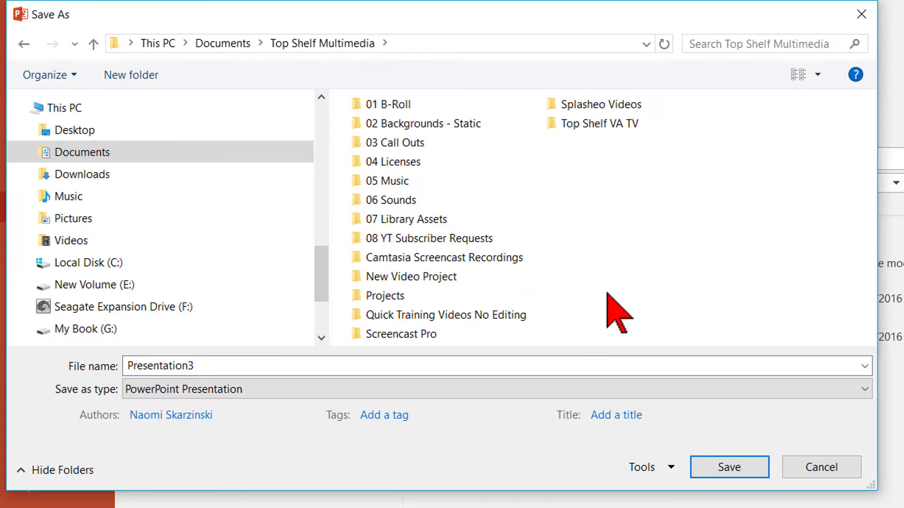
click(412, 143)
double_click(412, 143)
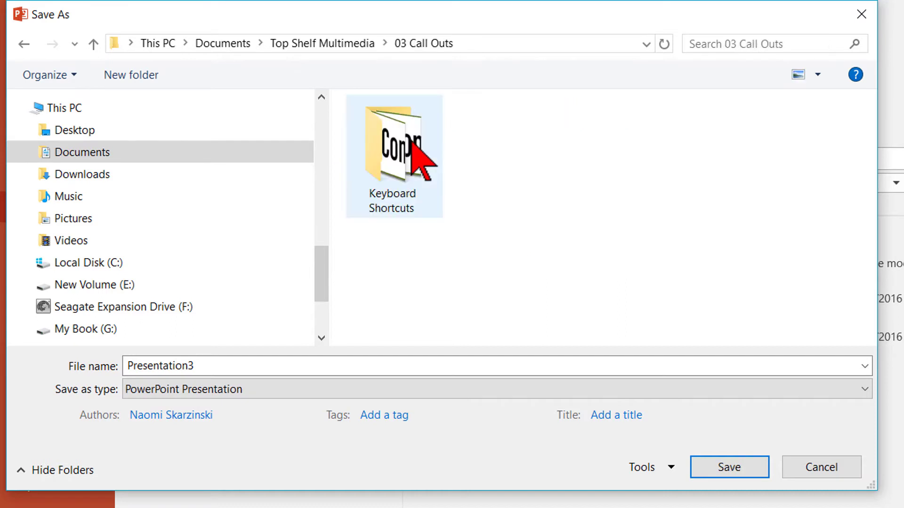
click(343, 368)
text(Br)
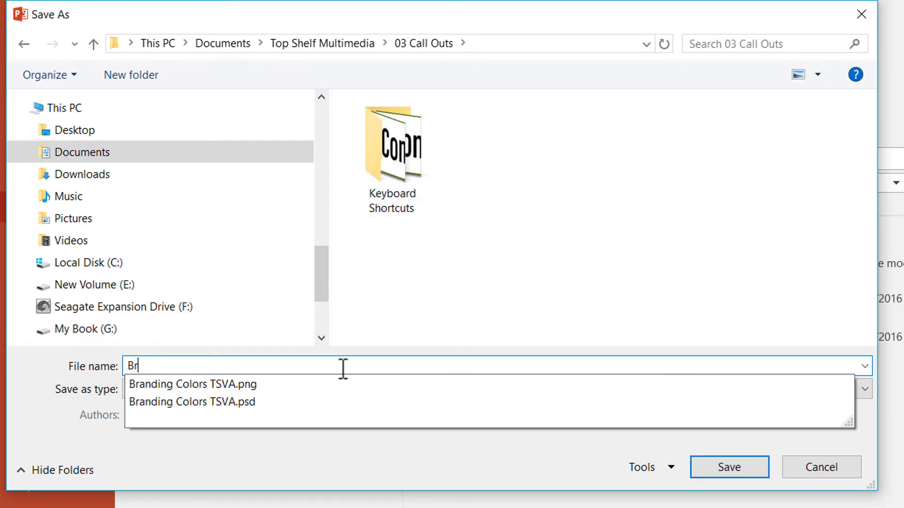
text(anding Colors Palette)
click(725, 468)
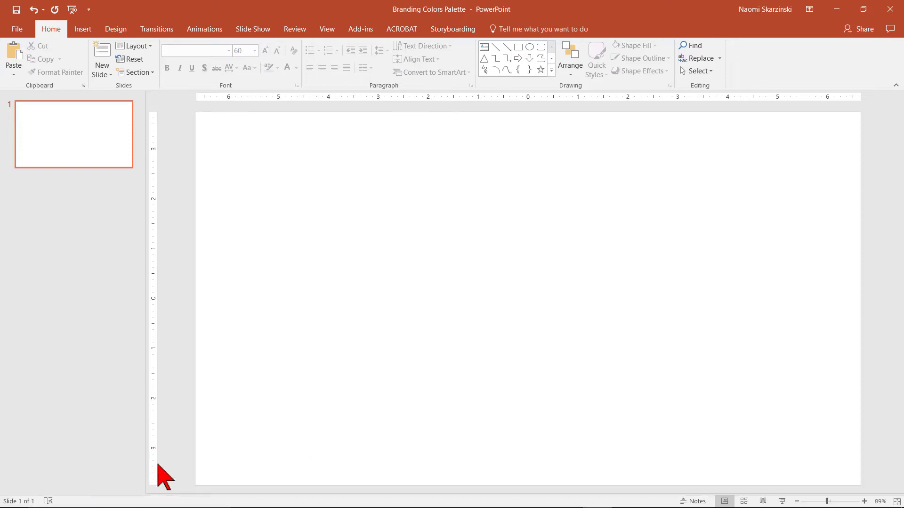
Snip the topshelfva.com logo and header area with Snipping Tool, then close it
click(82, 497)
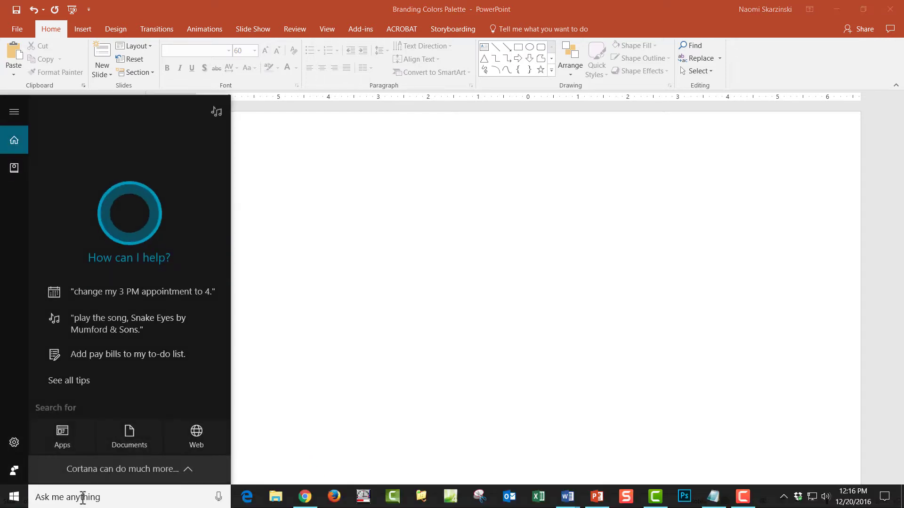
text(snipping)
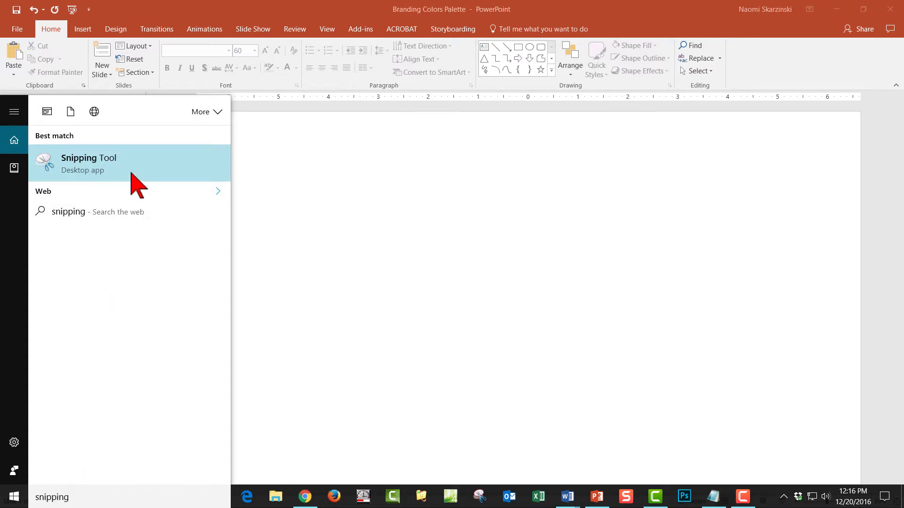
right_click(146, 163)
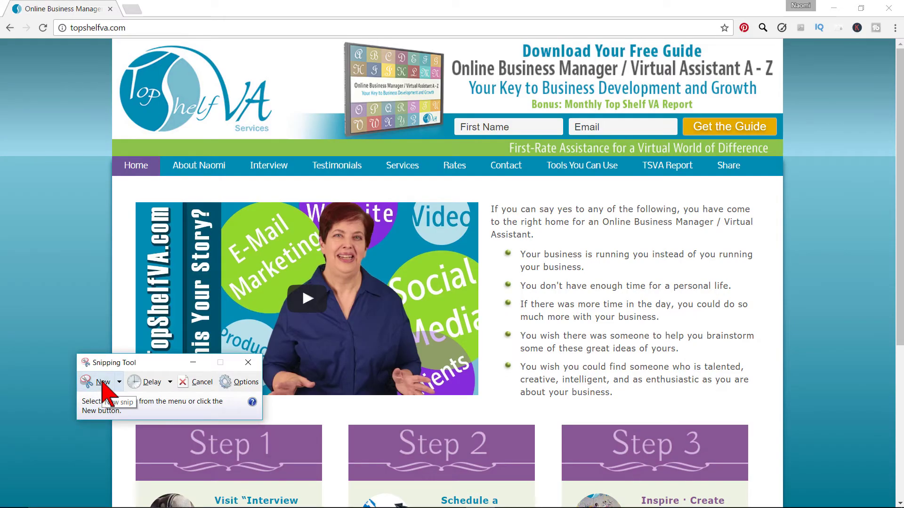
click(103, 383)
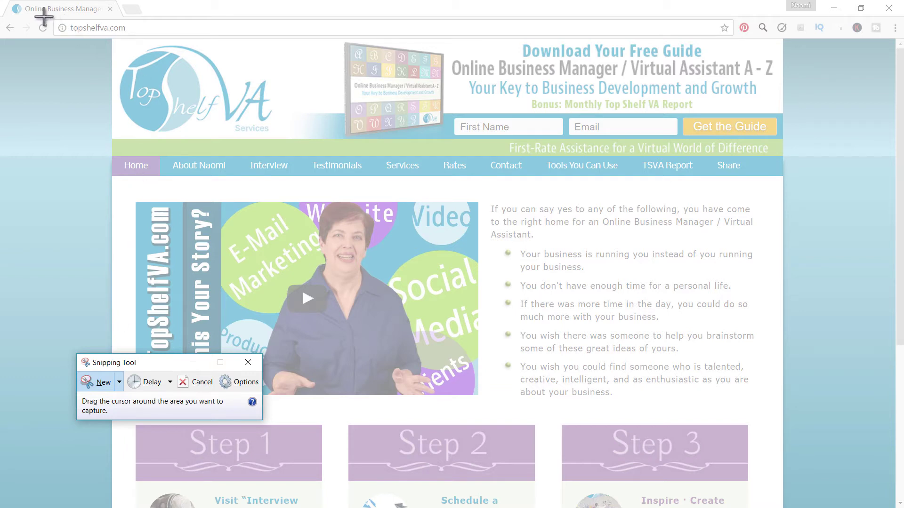
drag(49, 14, 299, 178)
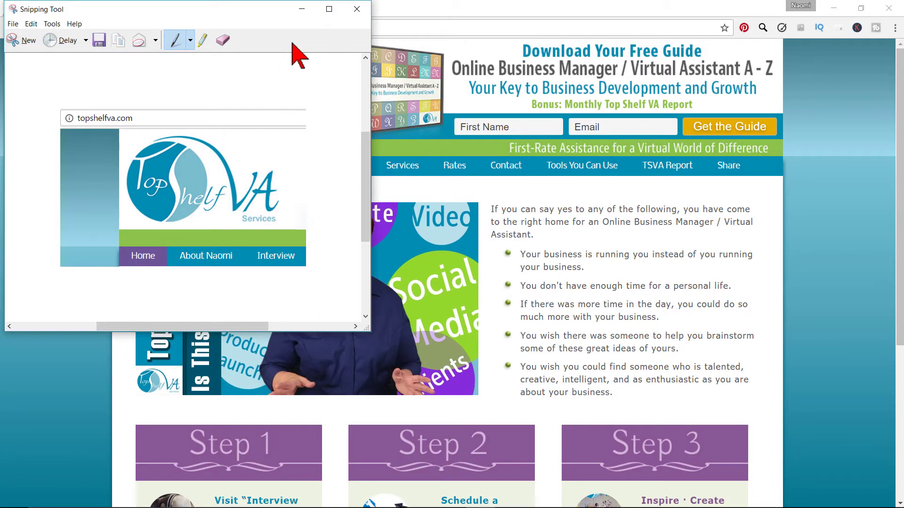
click(356, 14)
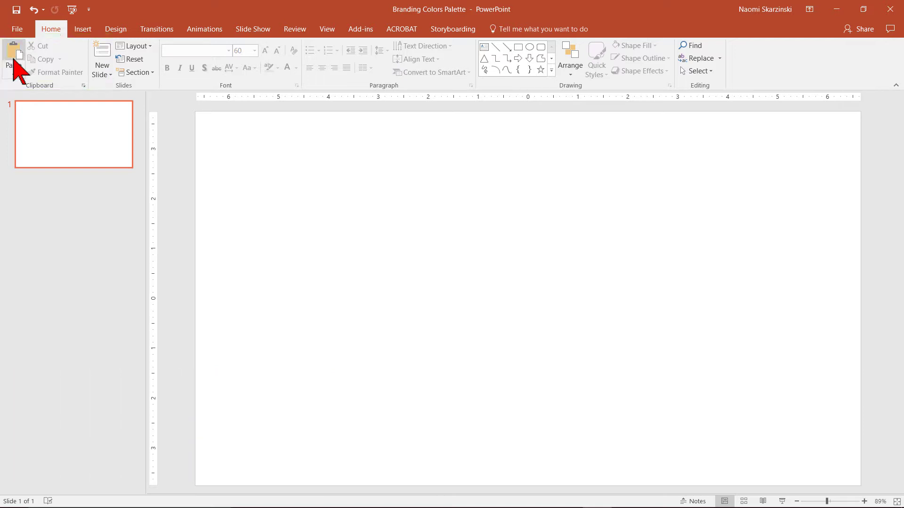
Paste the captured logo onto the slide and position it at the lower-left corner
click(13, 60)
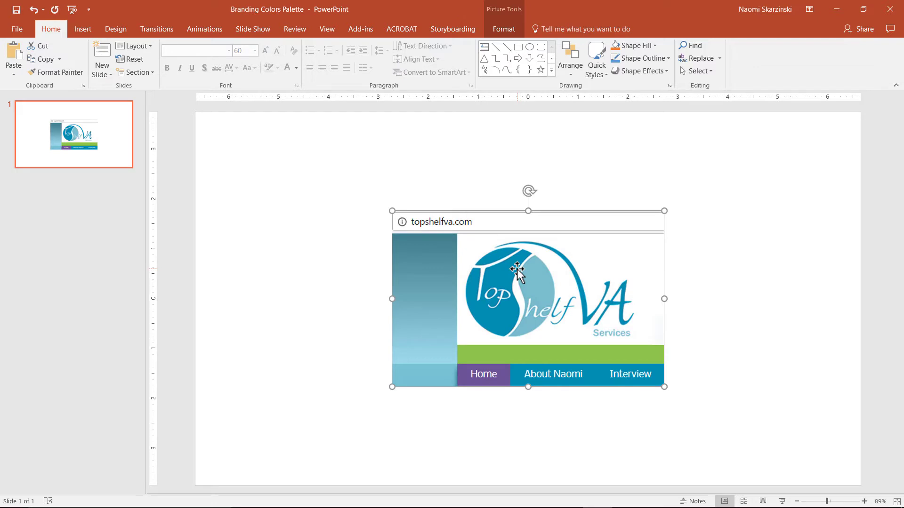
drag(517, 270, 328, 359)
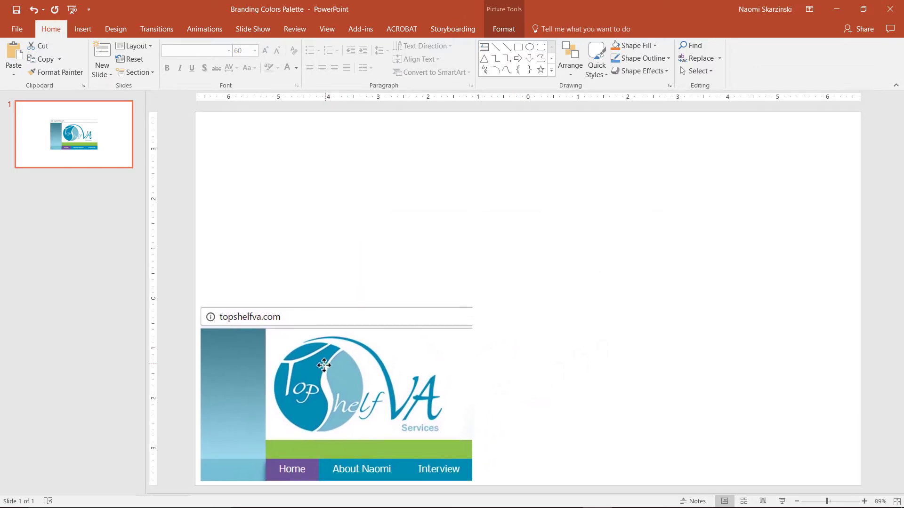
drag(324, 366, 319, 368)
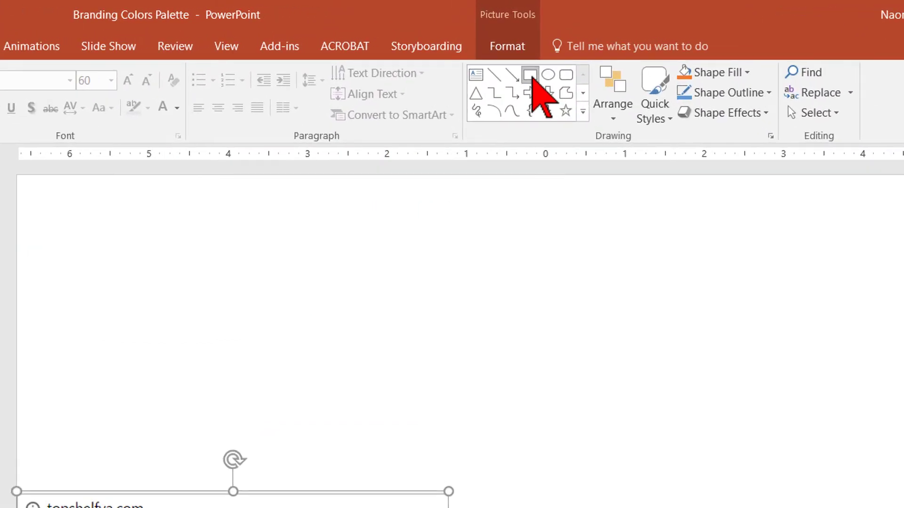
Draw a small perfect square at the slide's top left
click(531, 76)
key(shift)
drag(33, 196, 142, 303)
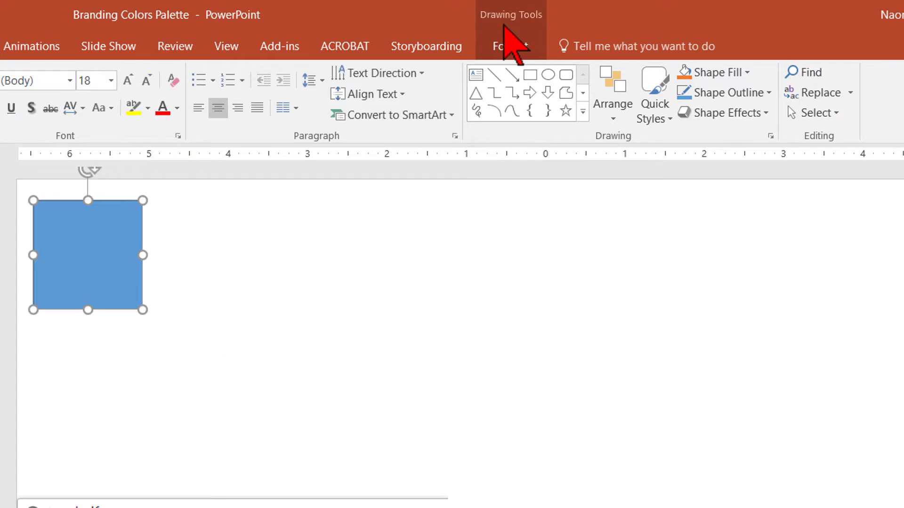
Fill the square with the logo's teal via Eyedropper and remove its outline
click(510, 47)
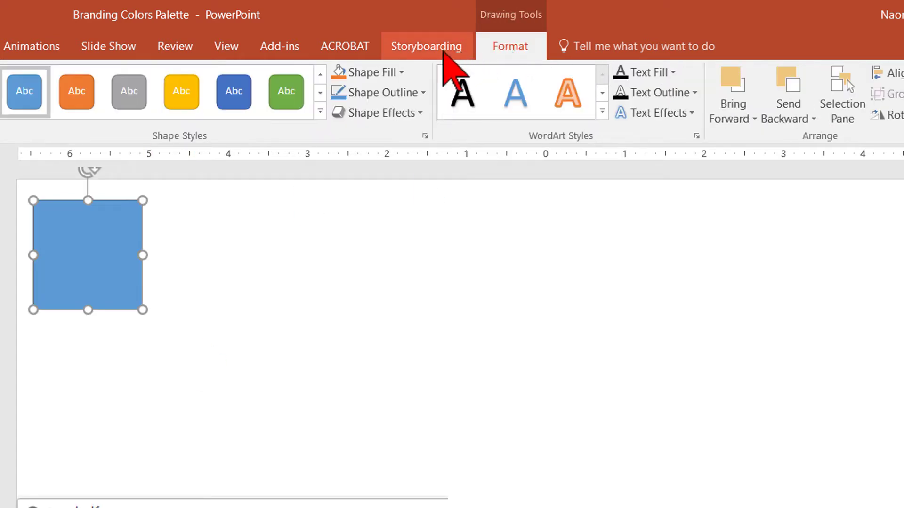
click(400, 73)
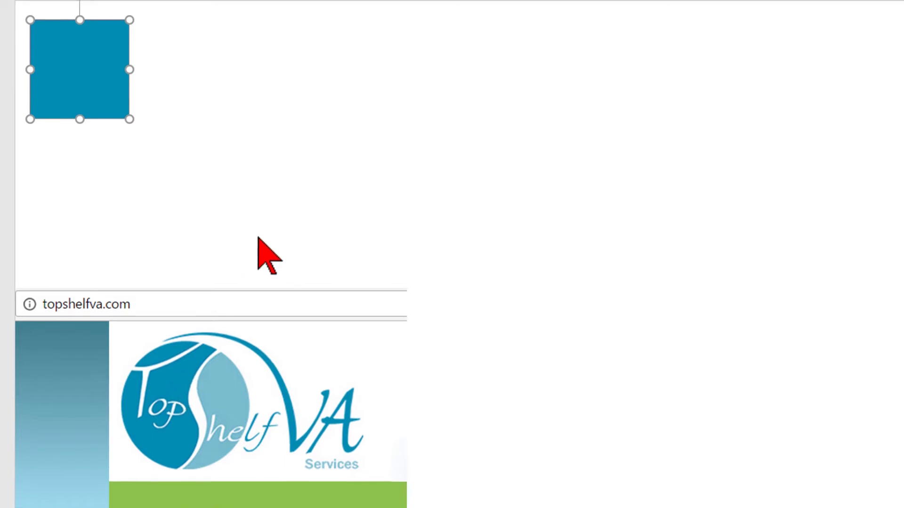
click(378, 85)
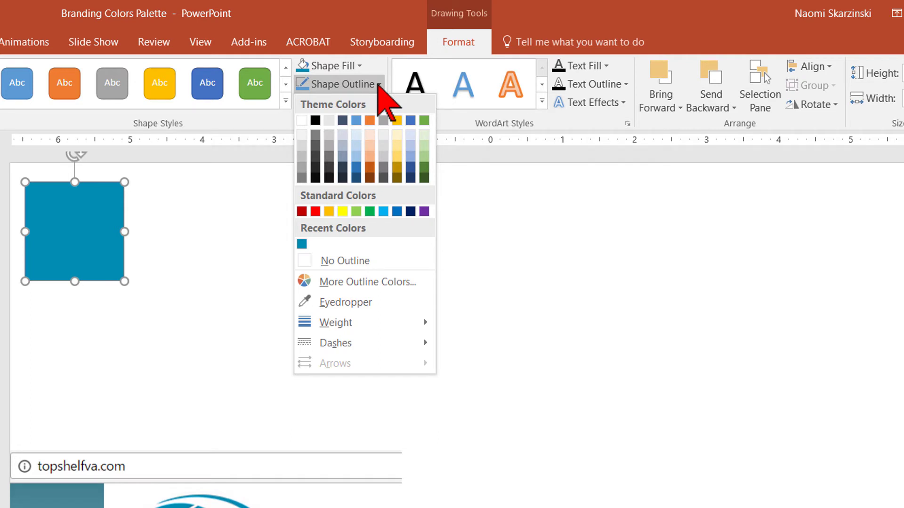
click(337, 260)
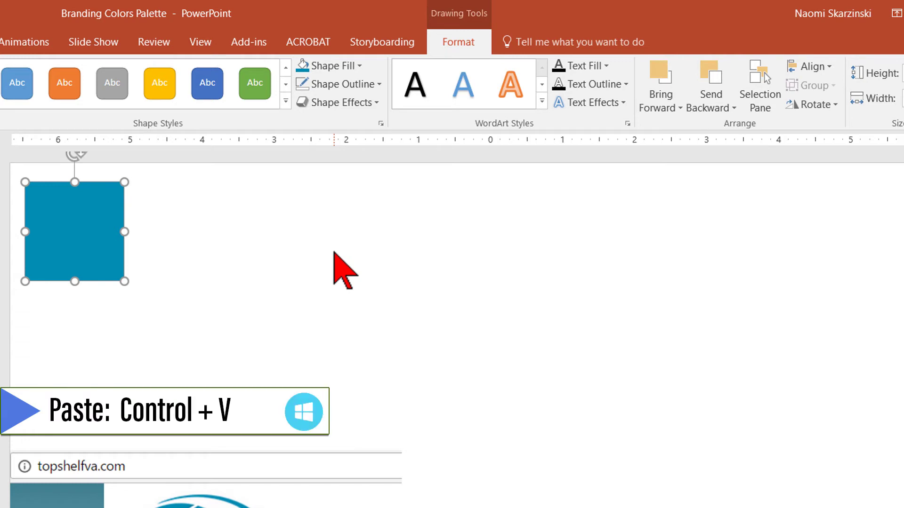
Paste teal square copies and align them edge to edge into a top row and a second row
key(ctrl+v)
mouse_move(83, 233)
mouse_down()
mouse_move(199, 221)
mouse_move(167, 224)
mouse_up()
key(ctrl+v)
drag(204, 259, 371, 236)
key(ctrl+v)
key(ctrl+v)
drag(441, 227, 453, 248)
key(ctrl+v)
drag(508, 233, 541, 230)
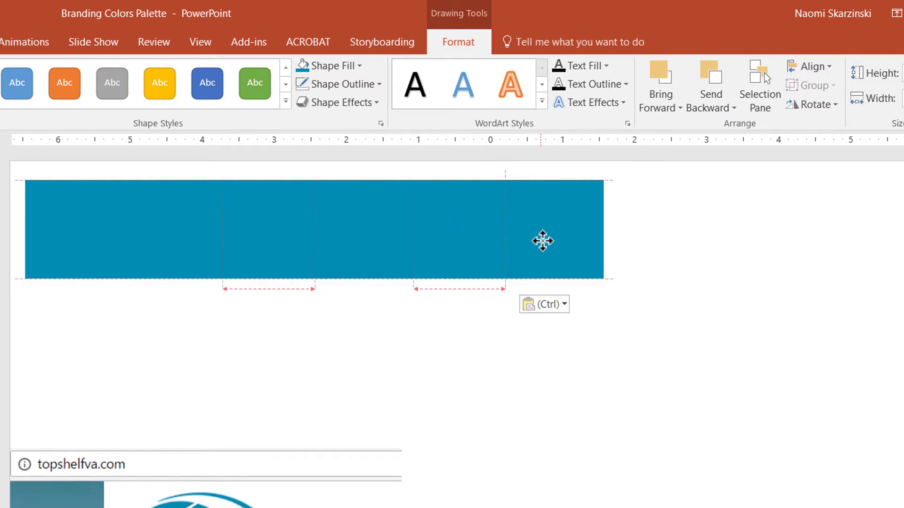
key(ctrl+v)
mouse_move(72, 250)
mouse_down()
mouse_move(61, 339)
mouse_move(473, 311)
mouse_up()
key(ctrl+v)
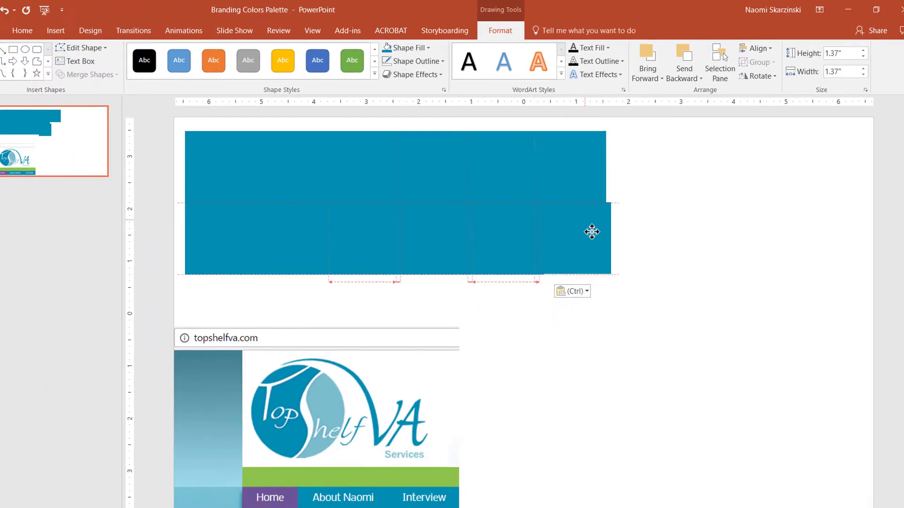
Deselect the squares and load color.adobe.com in Chrome
click(381, 283)
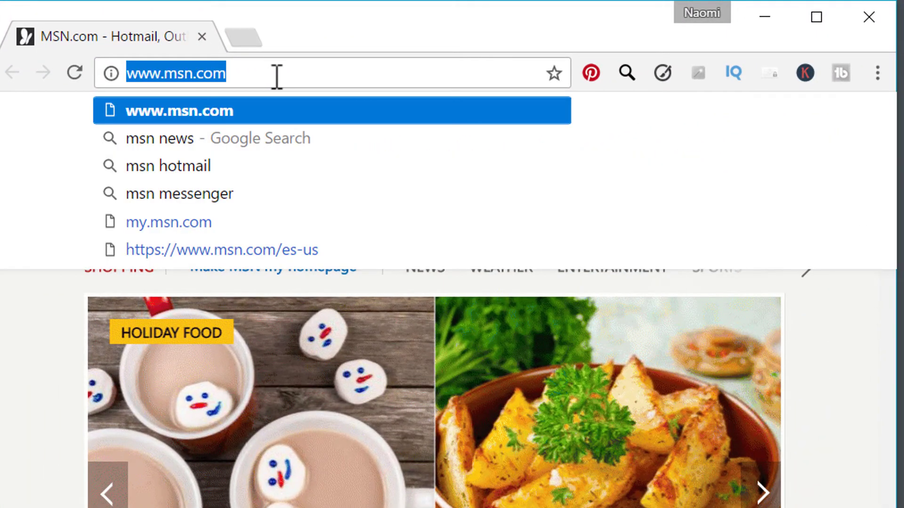
text(c)
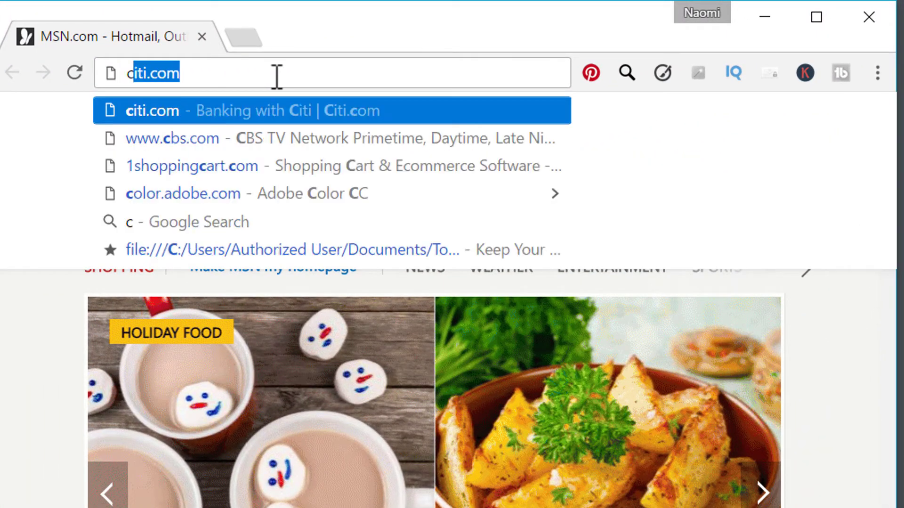
text(olor.adobe.com)
key(Return)
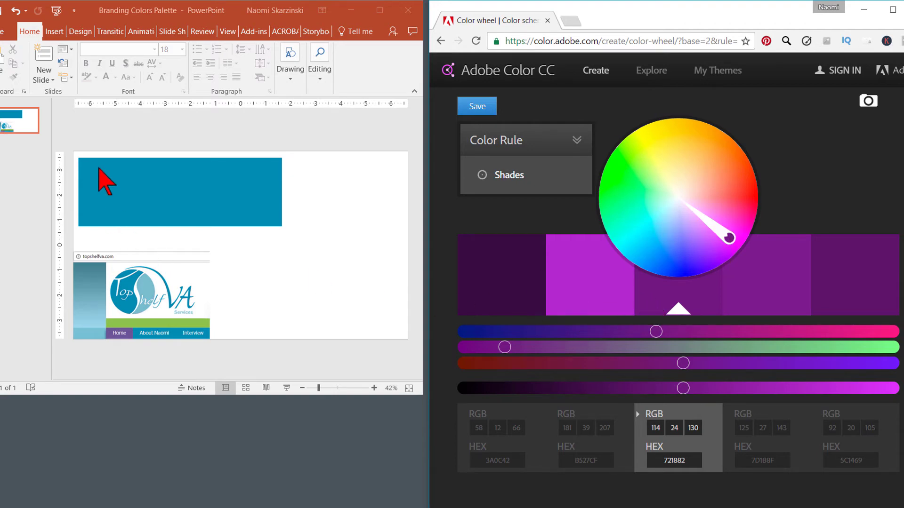
Open More Fill Colors for the teal block's top-left square, showing RGB 0, 140, 179
click(94, 171)
click(94, 172)
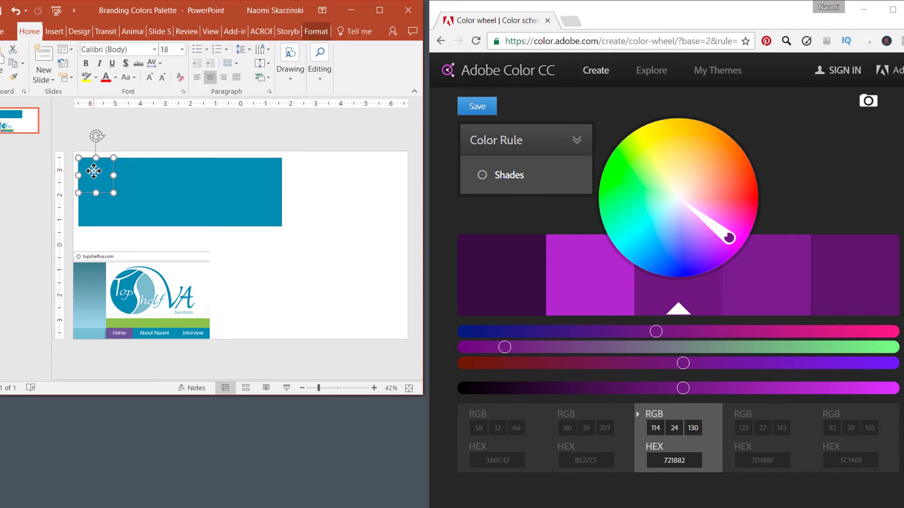
right_click(93, 171)
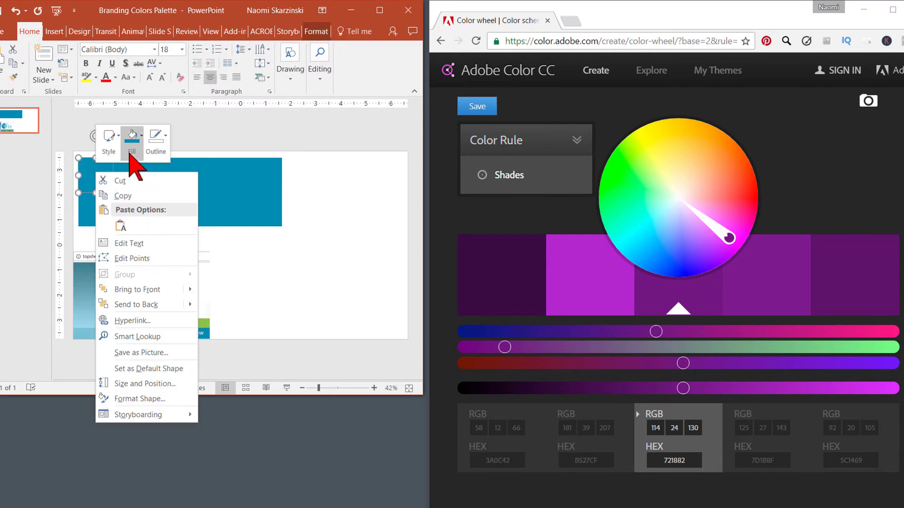
click(133, 146)
click(149, 301)
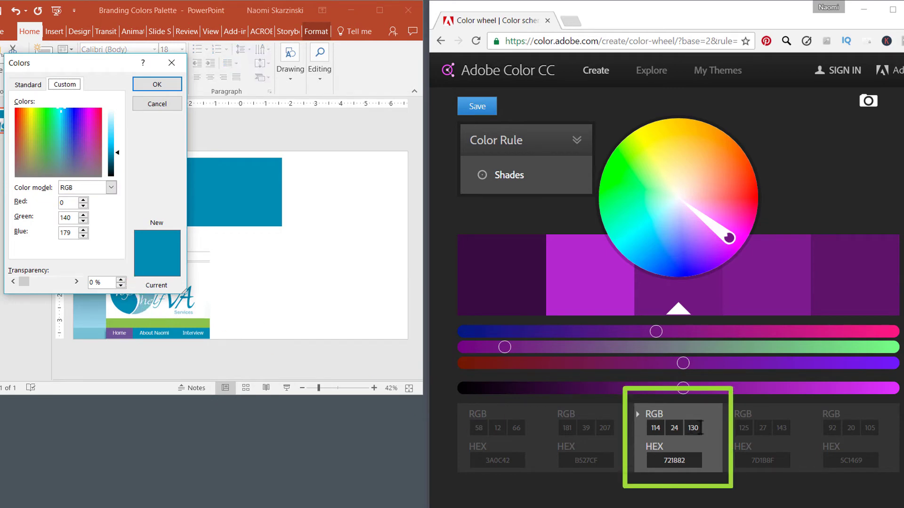
Enter the teal base colour (red 0, blue 179) in Adobe Color
click(656, 428)
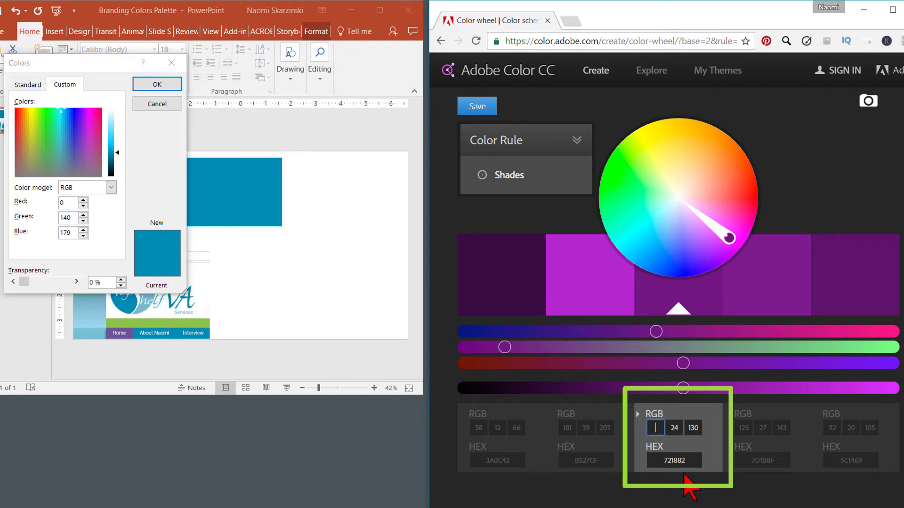
text(0)
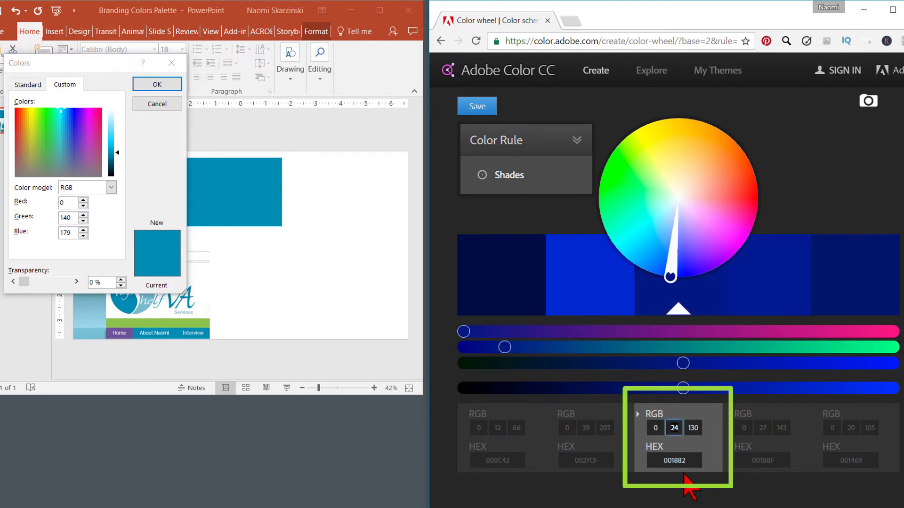
key(Tab)
text(140)
key(Tab)
text(9)
key(Tab)
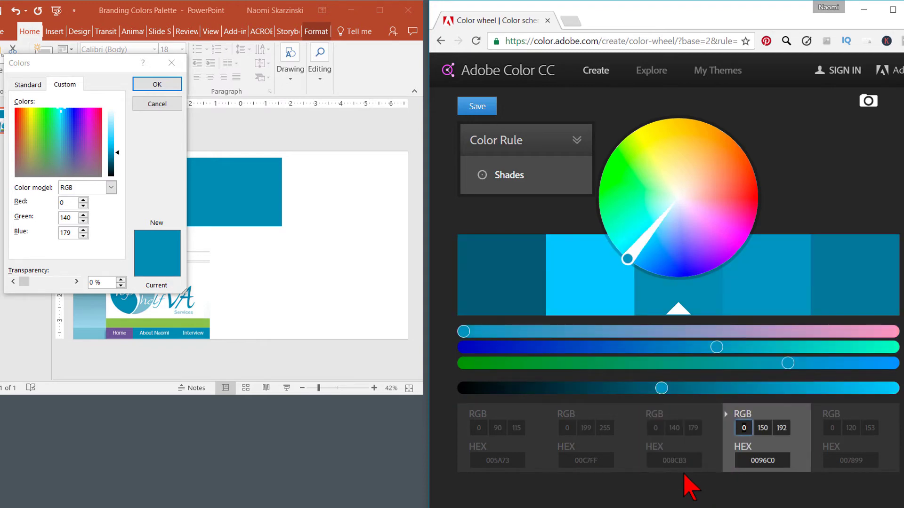
Compare Adobe Color harmony rules, settle on Shades, and pick the dark second shade
click(570, 186)
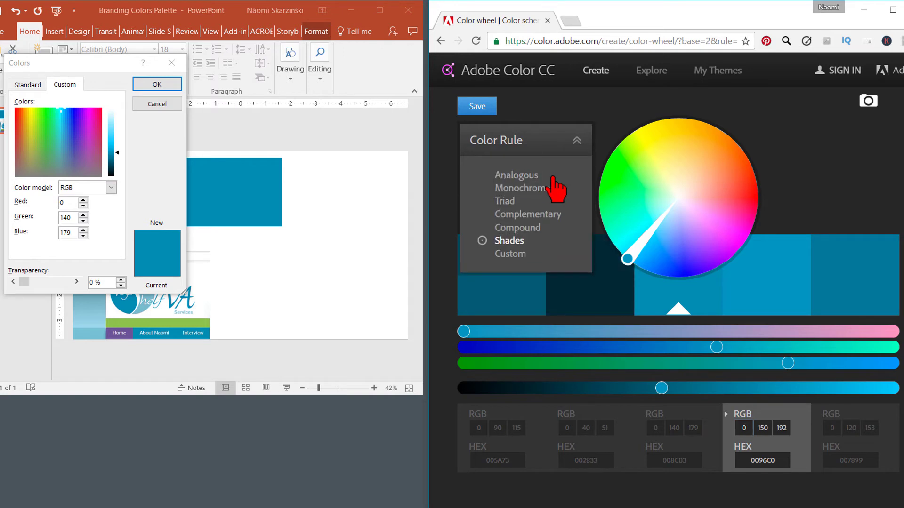
click(516, 175)
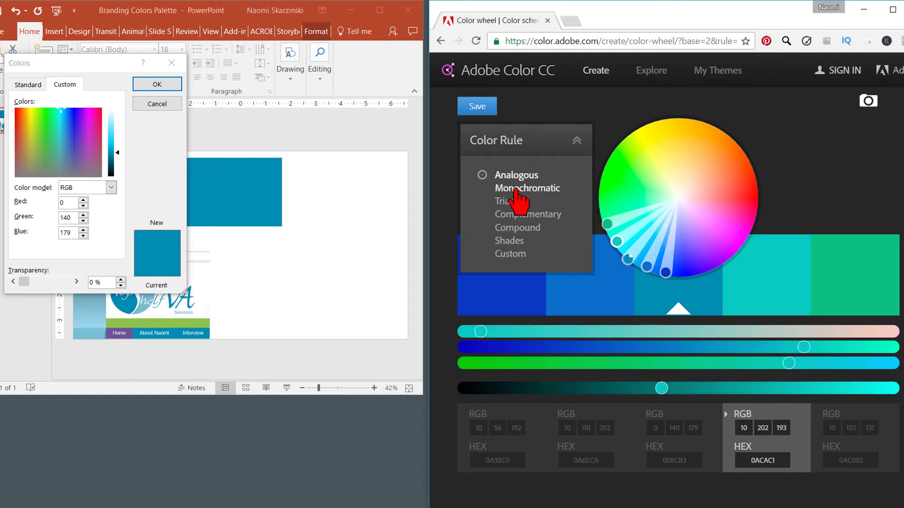
click(515, 188)
click(505, 202)
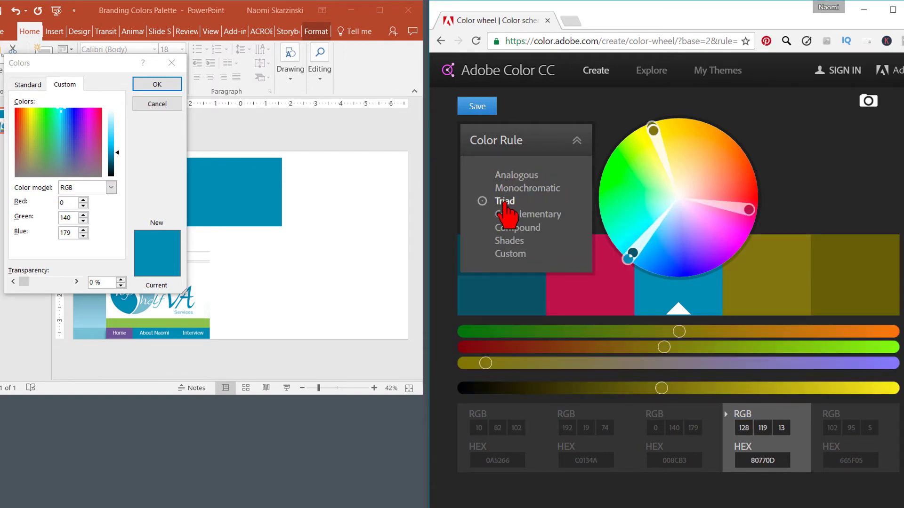
click(503, 216)
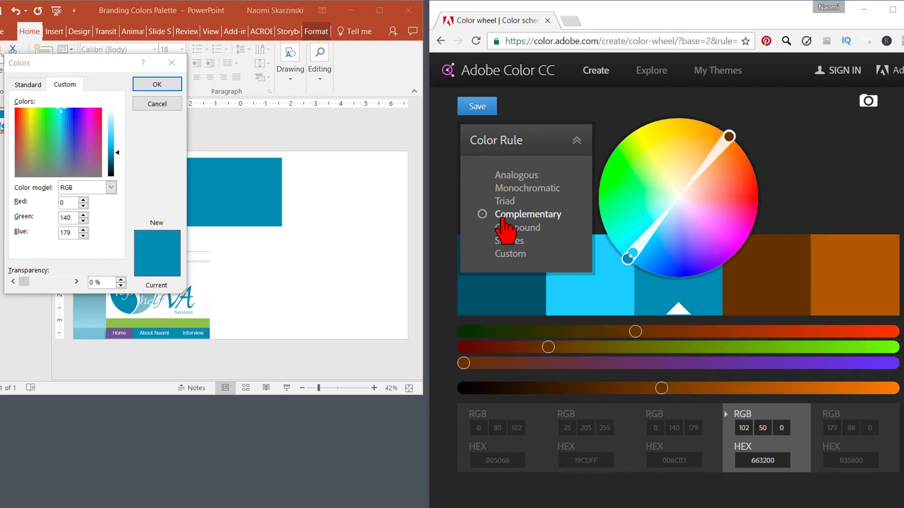
click(500, 229)
click(499, 241)
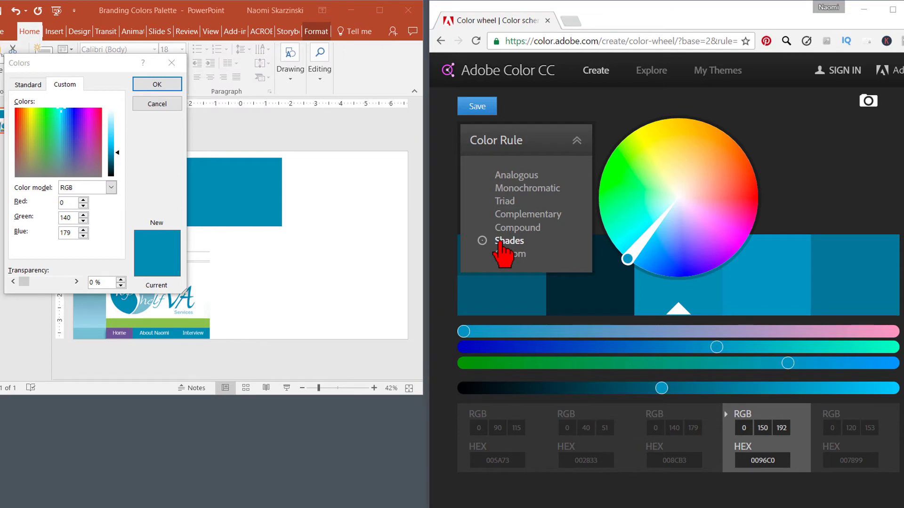
click(578, 301)
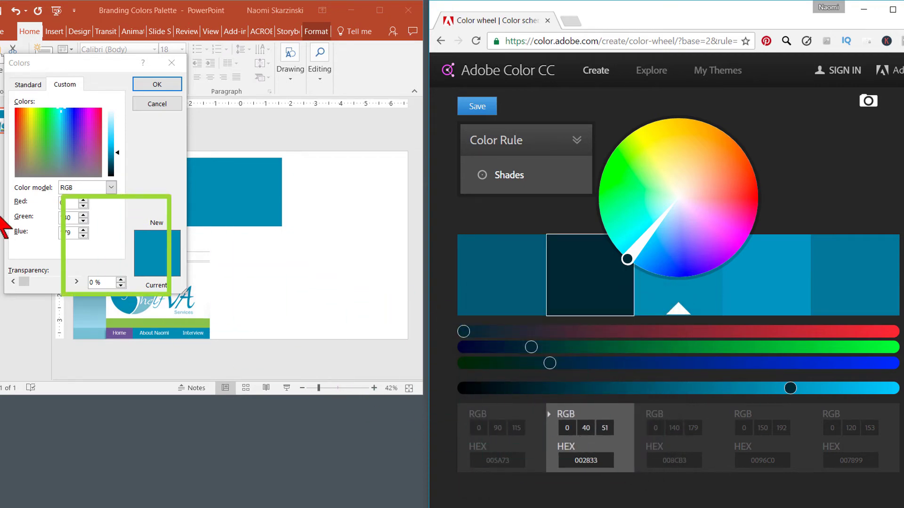
Recolour the top-left square to the dark shade RGB 0/40/51
click(76, 217)
drag(156, 267, 21, 254)
text(40)
key(Tab)
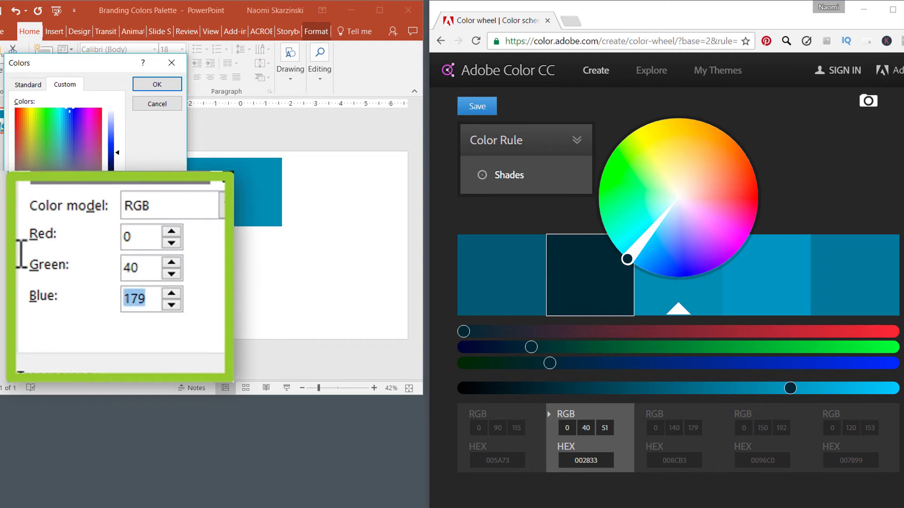
text(51)
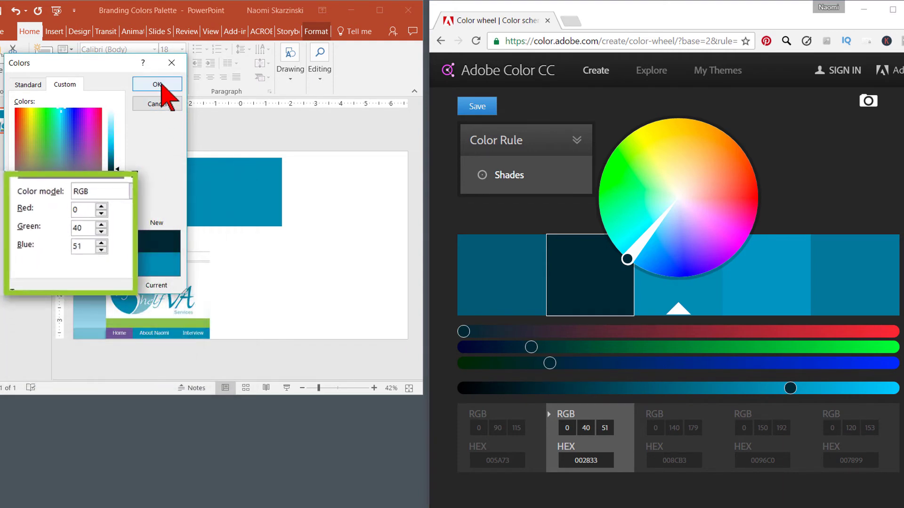
click(157, 85)
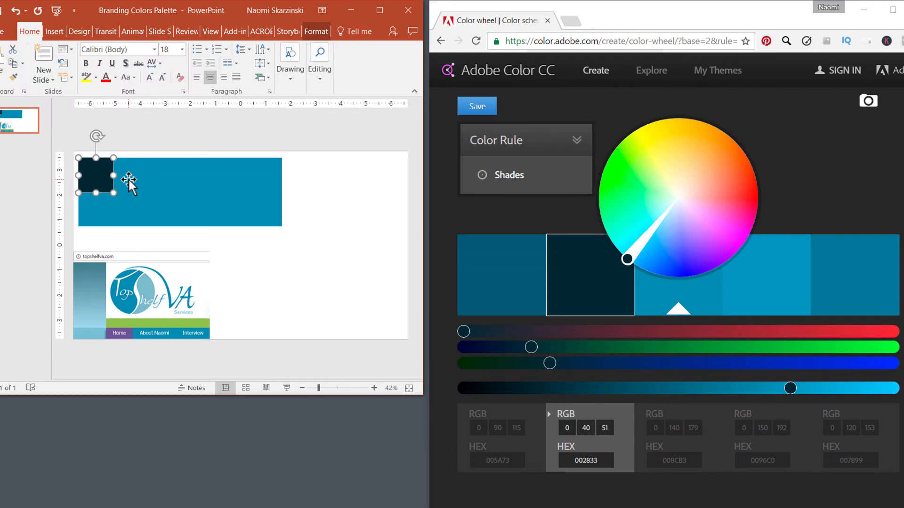
Select the next square and choose the Monochromatic rule after trying other rules
click(160, 177)
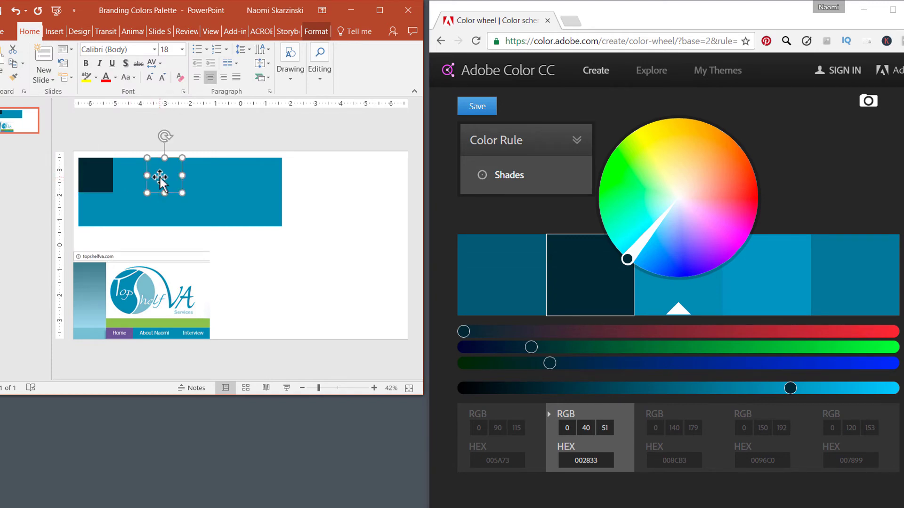
click(518, 178)
click(545, 188)
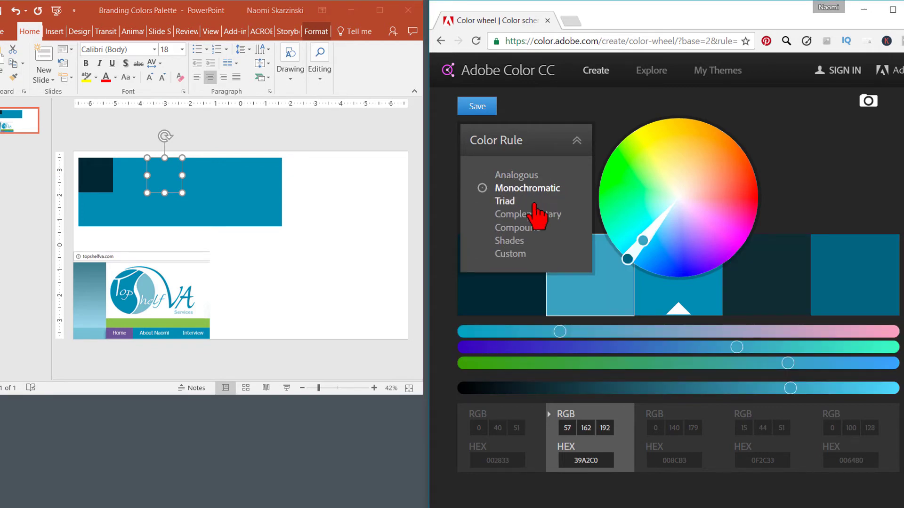
click(529, 202)
click(529, 218)
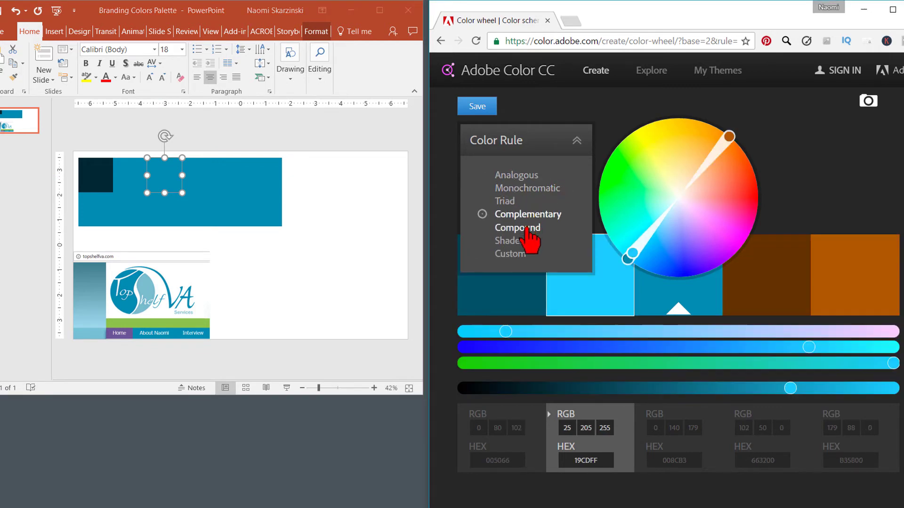
click(526, 228)
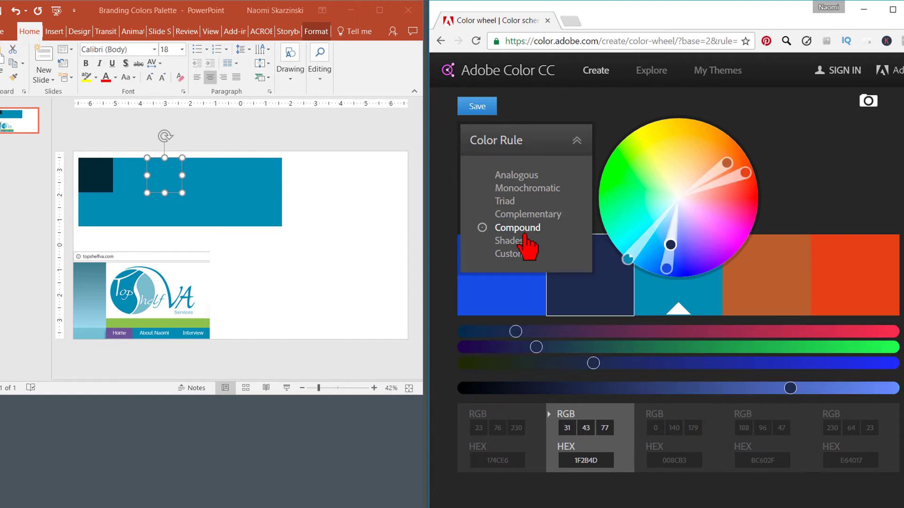
click(528, 194)
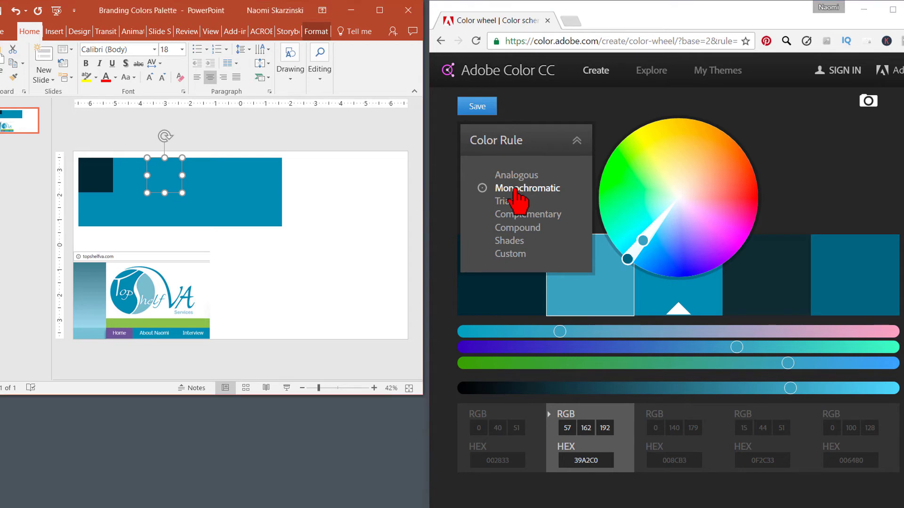
click(593, 294)
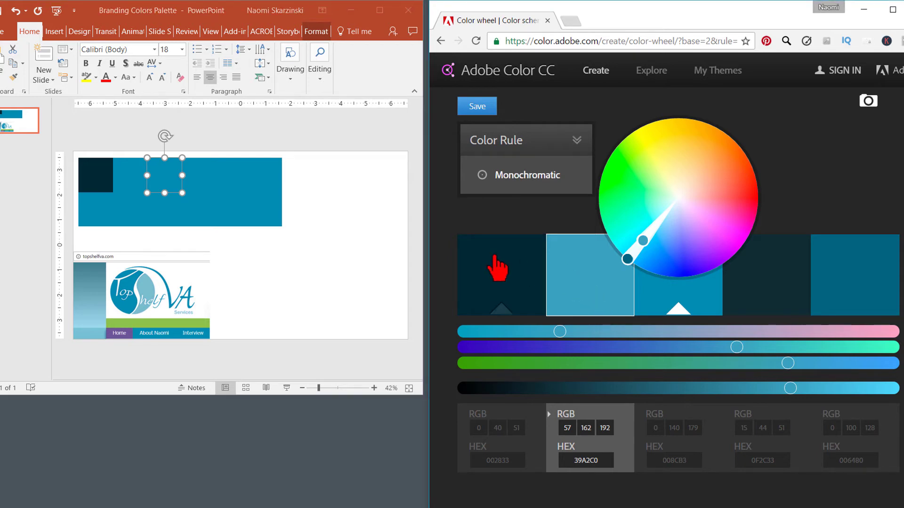
Enter the light blue RGB 57/162/192 as the second square's custom fill
click(166, 176)
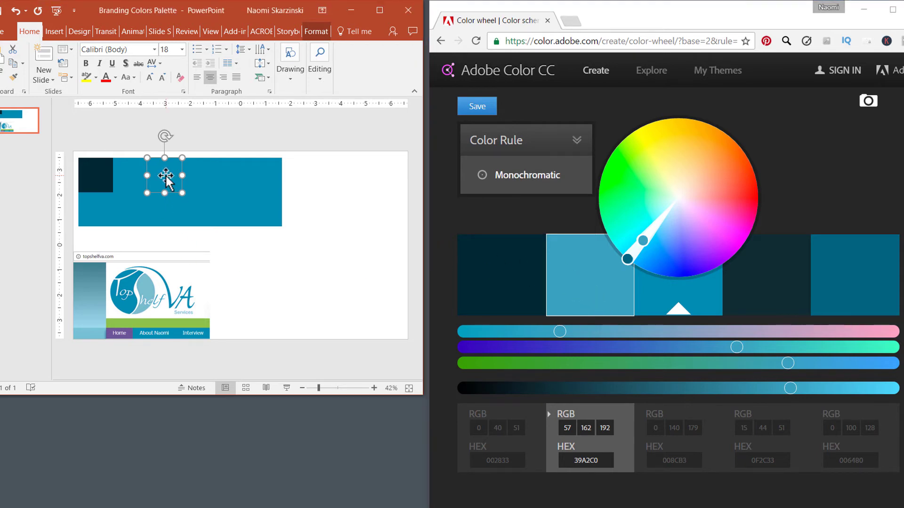
right_click(166, 177)
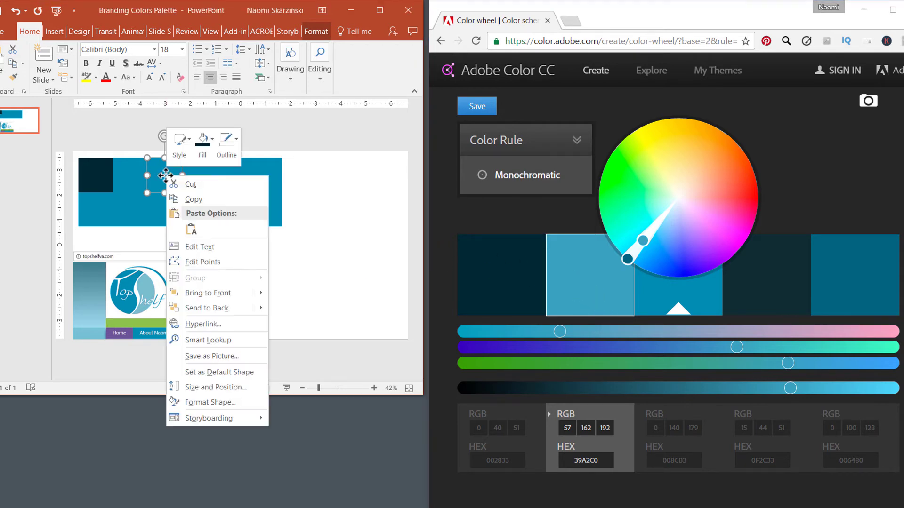
click(205, 138)
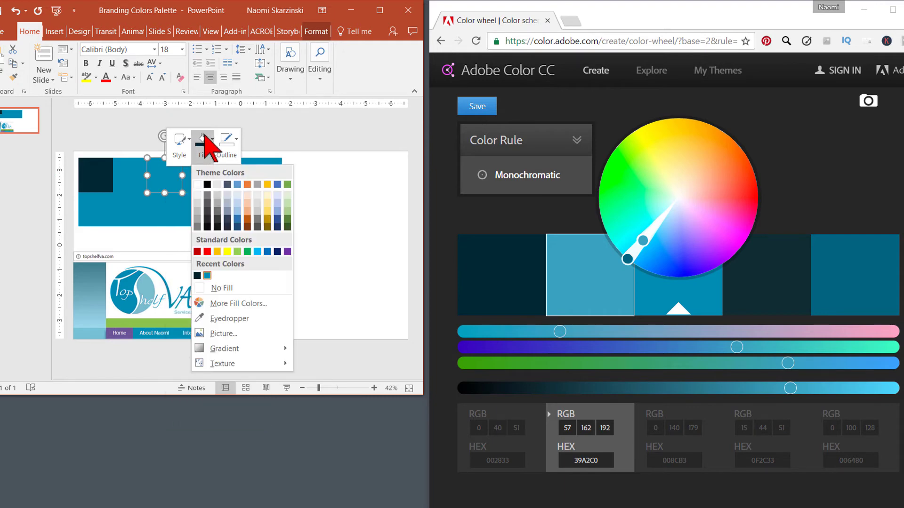
click(226, 307)
double_click(67, 203)
text(57)
key(Tab)
text(162)
key(Tab)
Finish the light blue fill, then eyedrop the website's green bar into the fifth square
text(192)
click(157, 84)
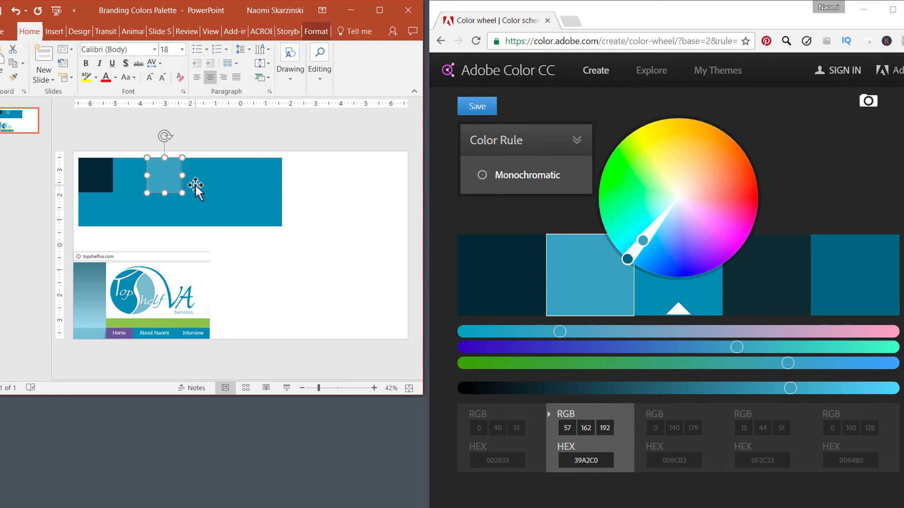
double_click(195, 185)
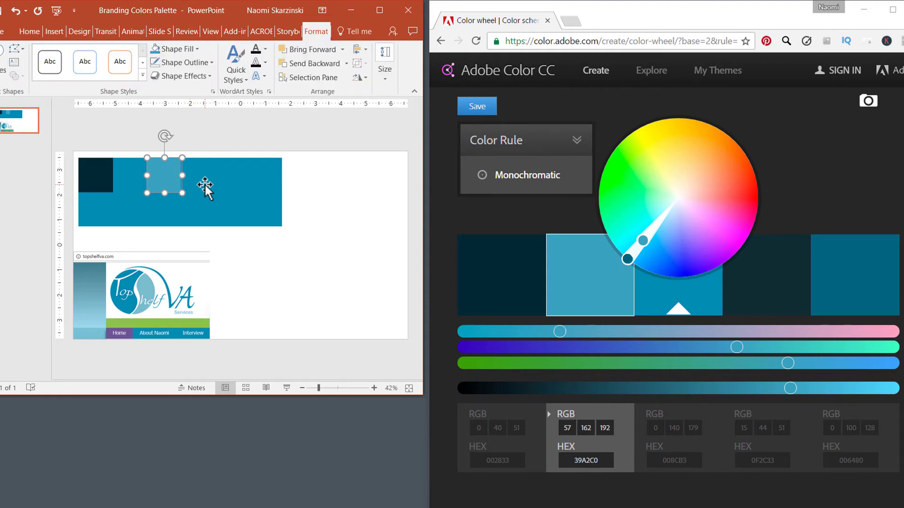
click(232, 182)
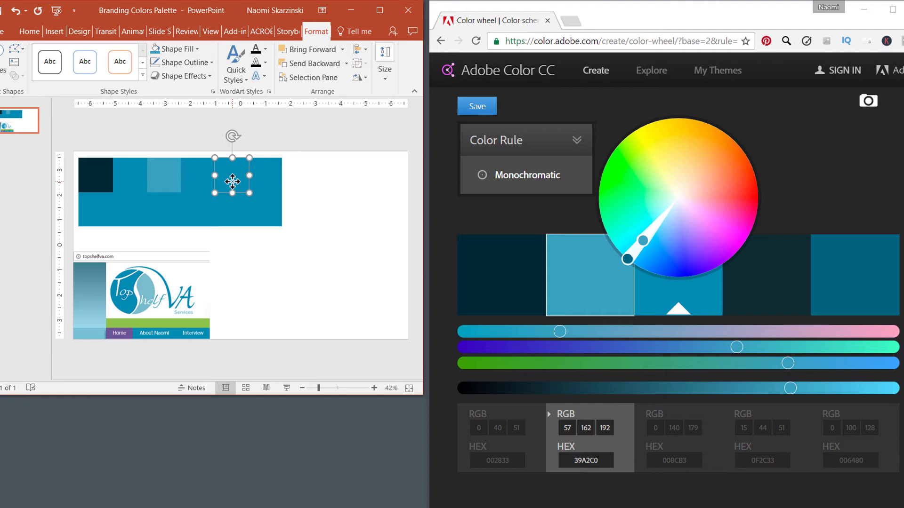
right_click(232, 182)
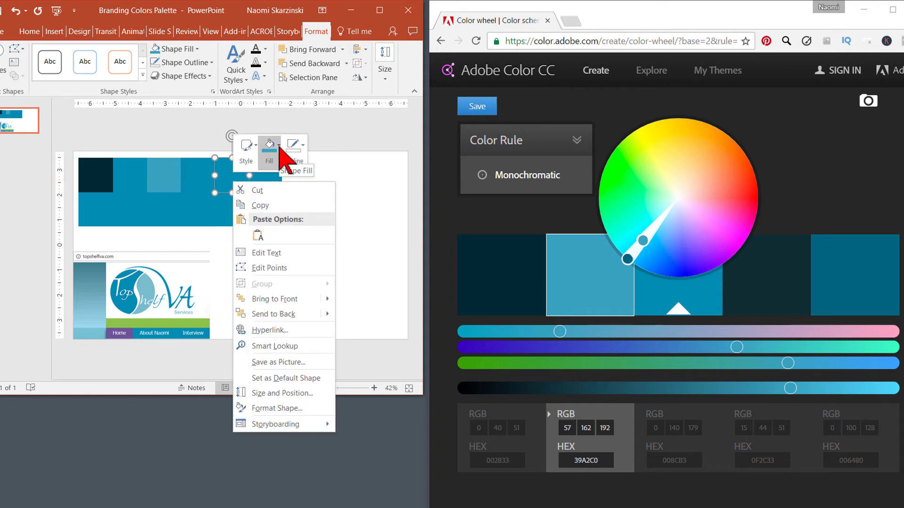
click(279, 149)
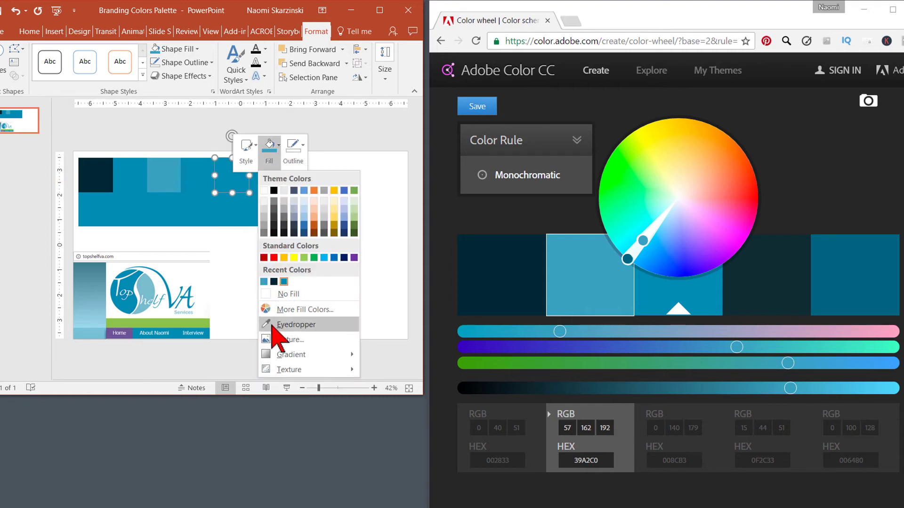
click(283, 325)
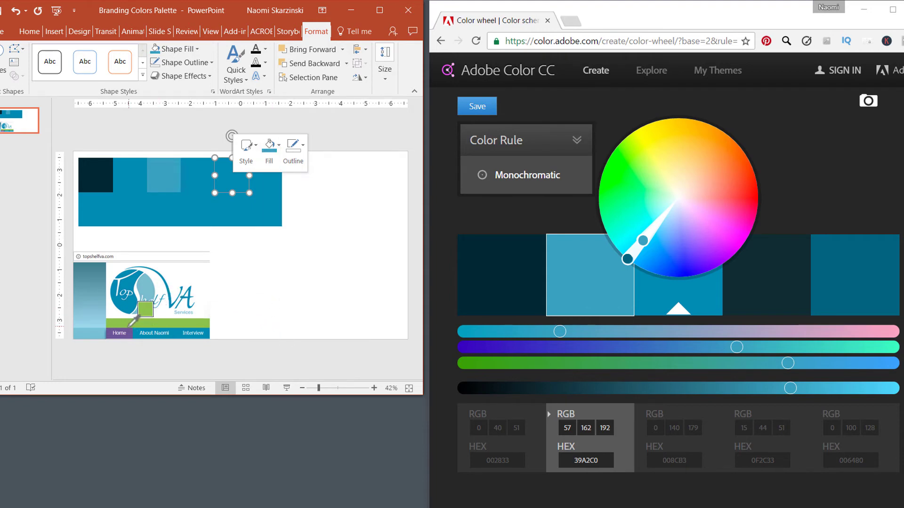
key(Escape)
click(130, 326)
Read the lime green's values and build a Shades rule in Adobe Color to get dark green 30421A
right_click(233, 174)
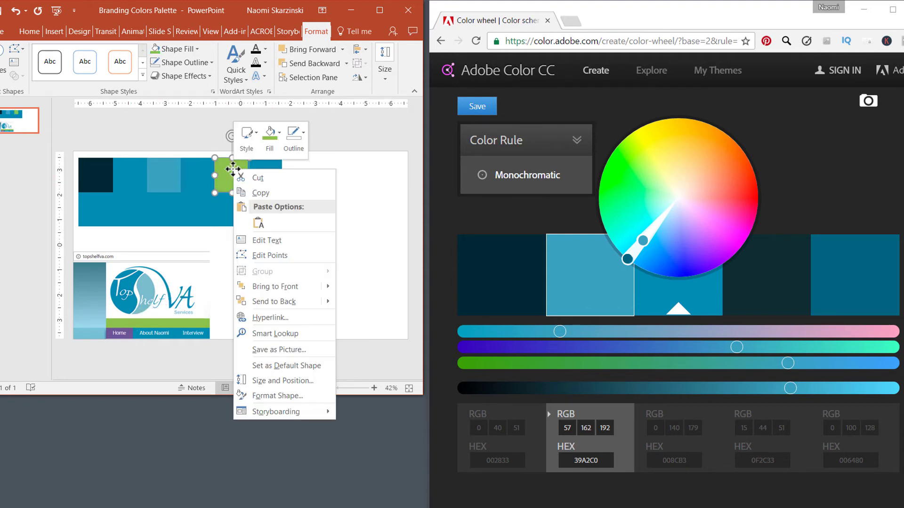
click(269, 139)
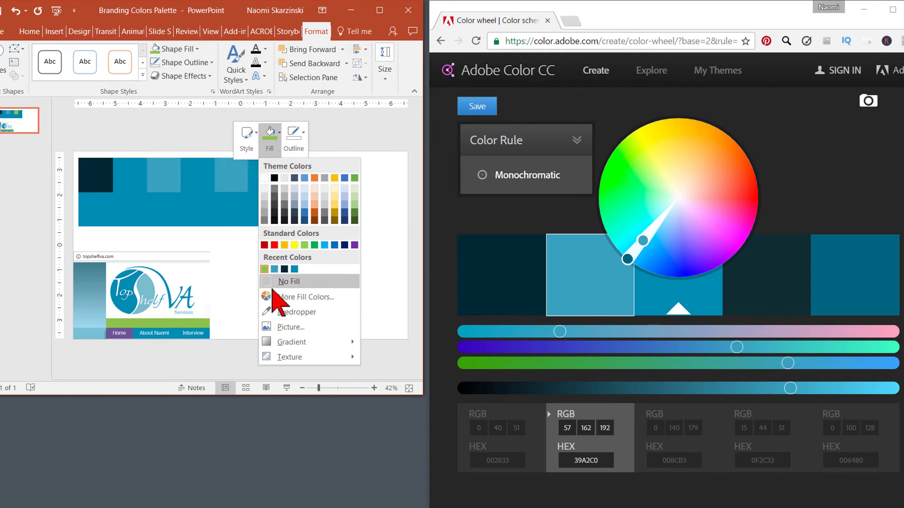
click(273, 298)
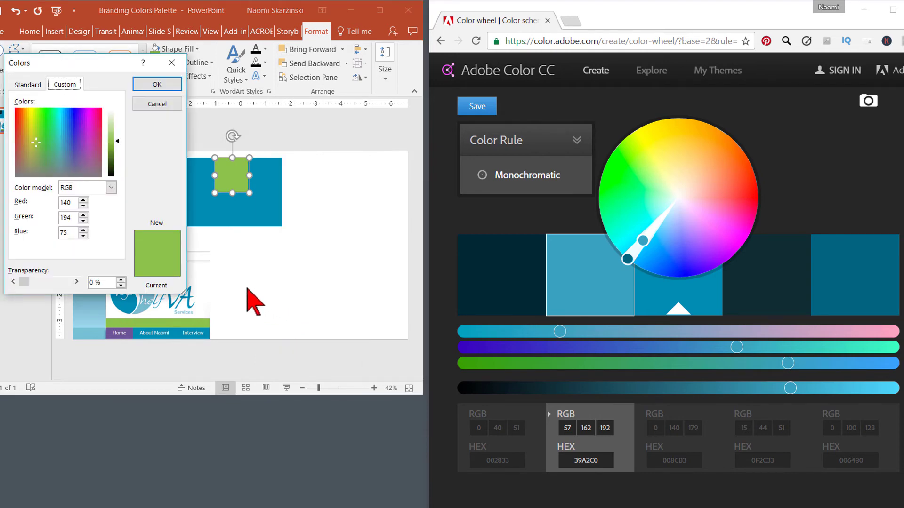
click(661, 303)
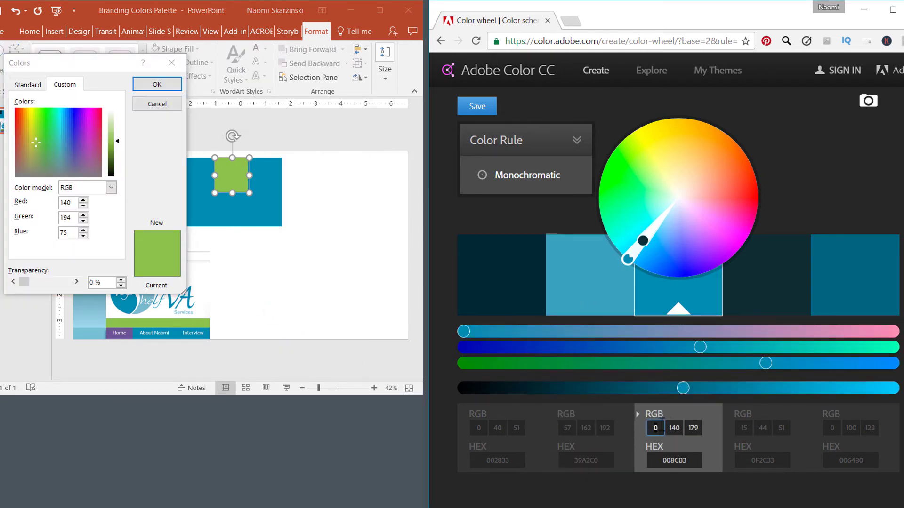
click(656, 428)
text(140)
key(Tab)
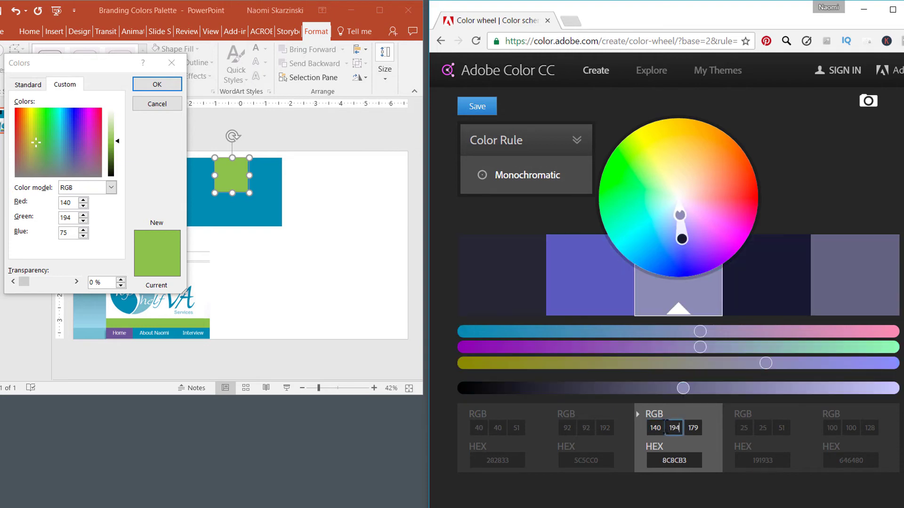
text(194)
key(Tab)
key(Tab)
click(528, 174)
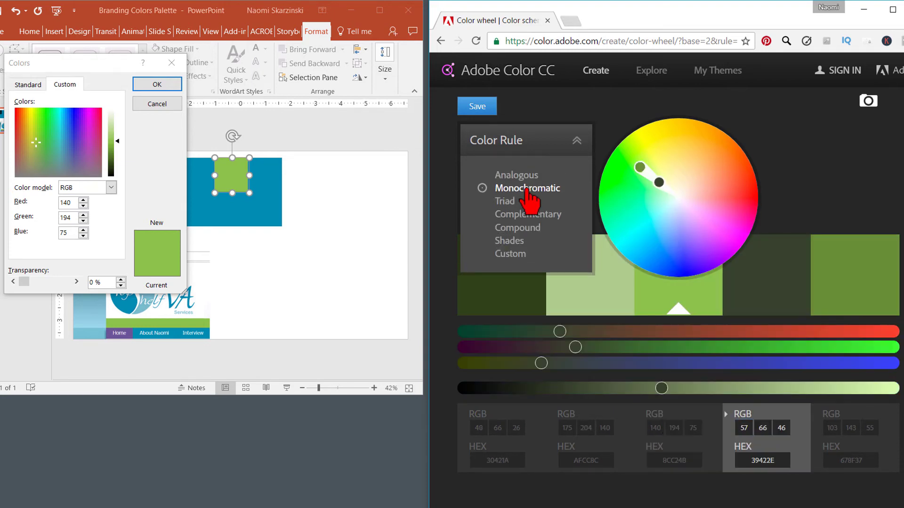
click(513, 241)
click(576, 299)
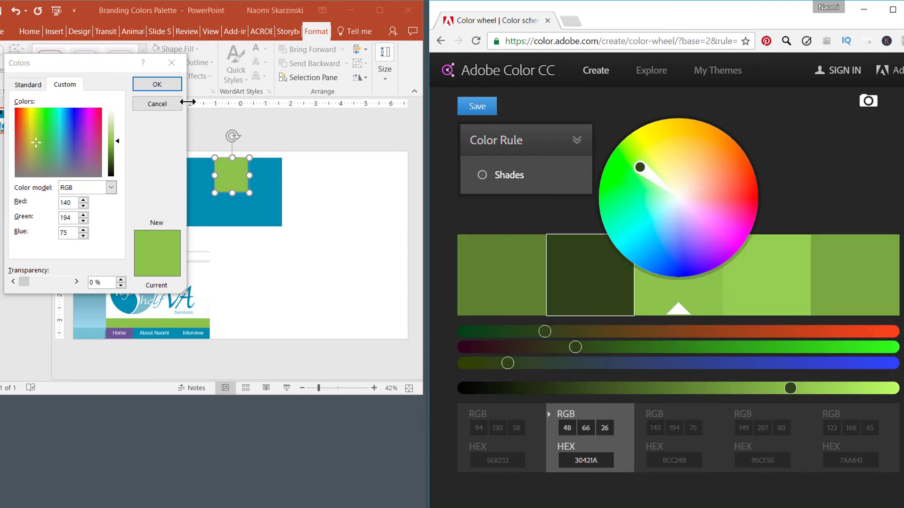
click(177, 86)
Fill the fourth square with dark green RGB 48, 66, 26
right_click(203, 168)
click(238, 139)
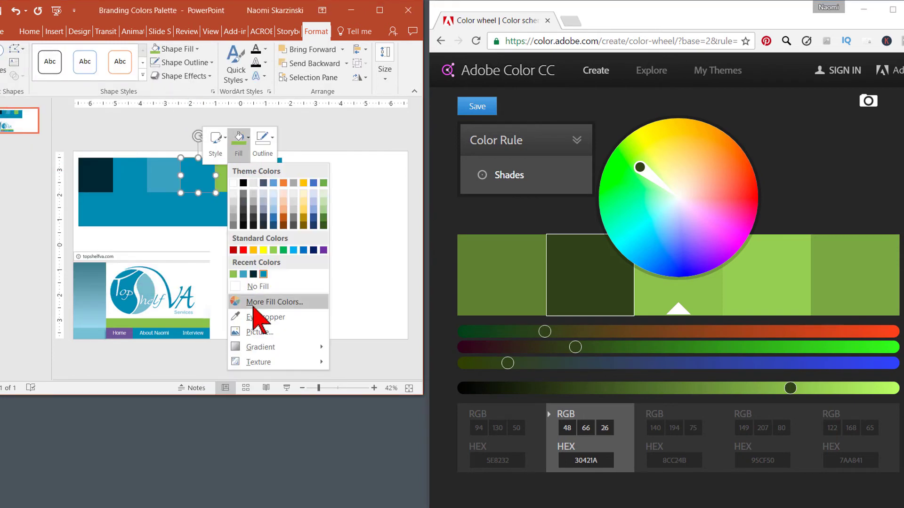
click(254, 302)
text(48)
key(Tab)
text(66)
key(Tab)
text(26)
click(157, 84)
Select the sixth square and try the Triad and Compound colour rules in Adobe Color
click(271, 176)
click(577, 139)
click(505, 201)
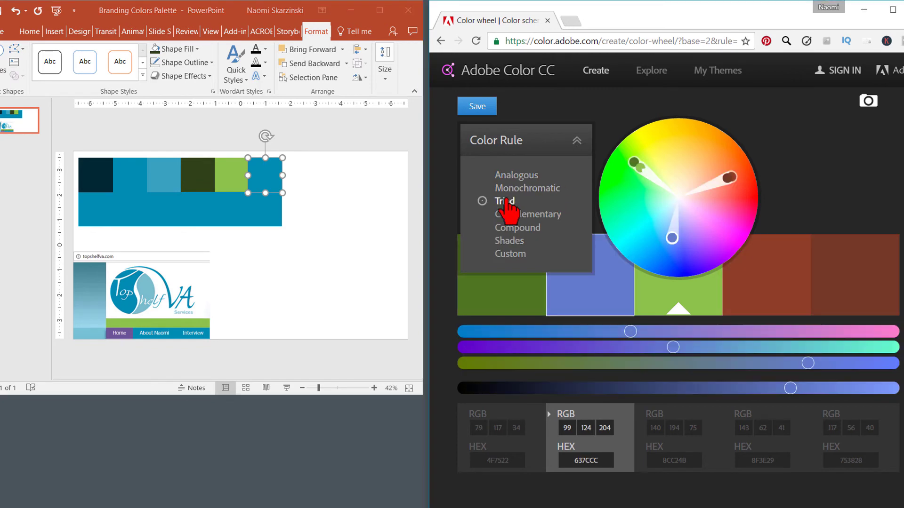
click(506, 227)
Fill the sixth square with a mint green based on swatch 46F55C, lightened in the colour field
click(505, 283)
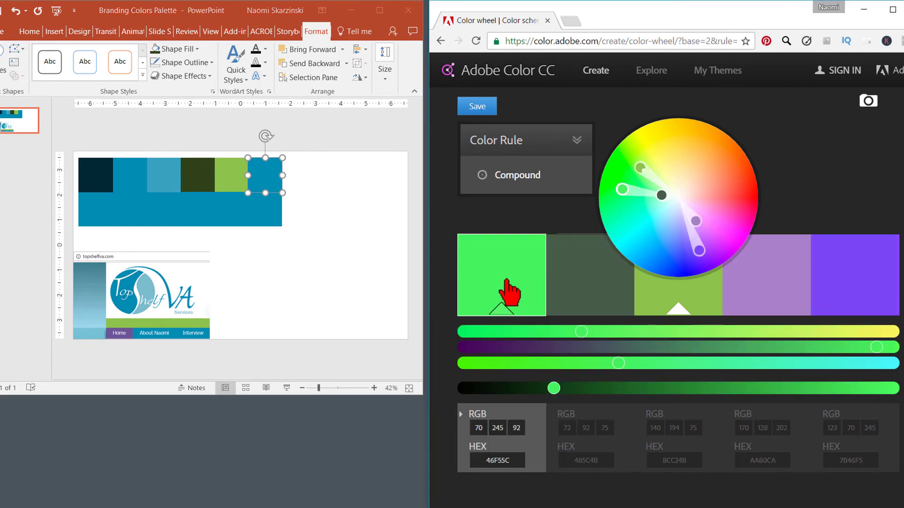
right_click(263, 181)
click(300, 155)
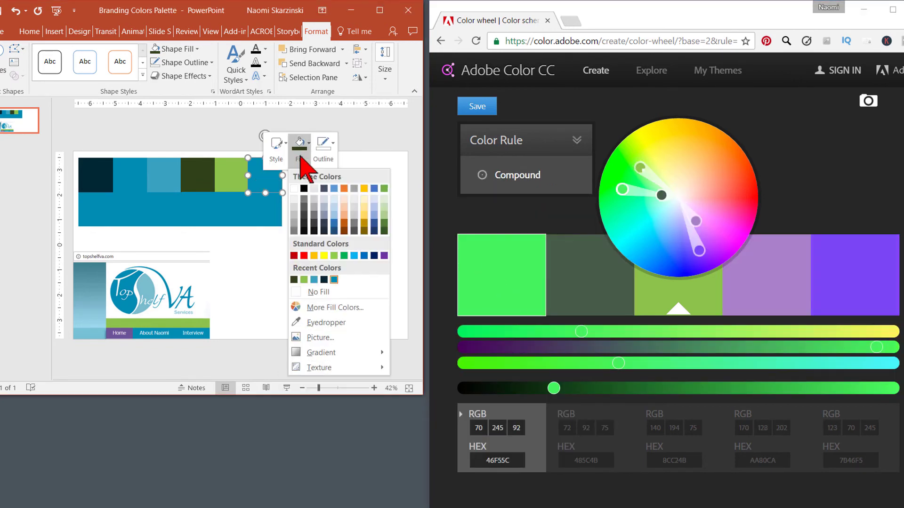
click(320, 307)
double_click(62, 202)
text(70)
key(Tab)
text(245)
text(92)
click(117, 137)
drag(116, 137, 113, 125)
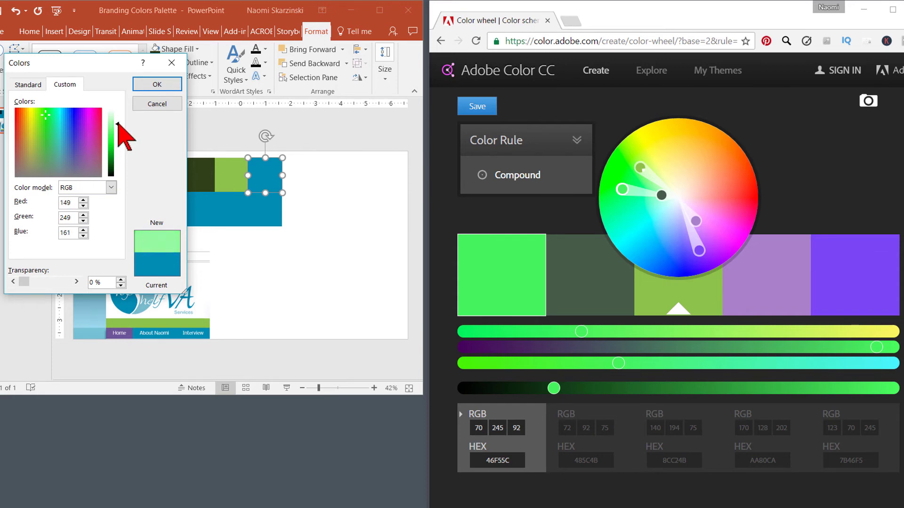
click(156, 84)
click(130, 209)
click(654, 428)
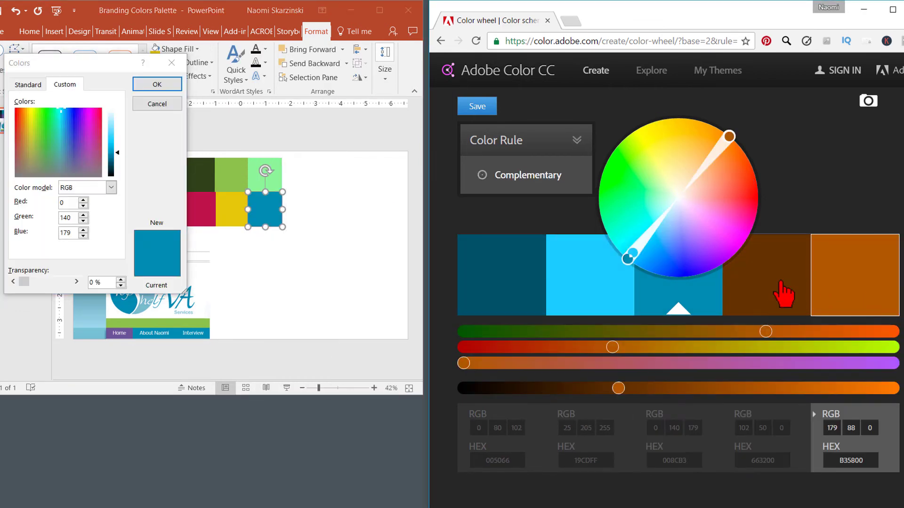
Confirm the orange last square, then group all twelve squares via Ctrl+G or Format > Group
key(Return)
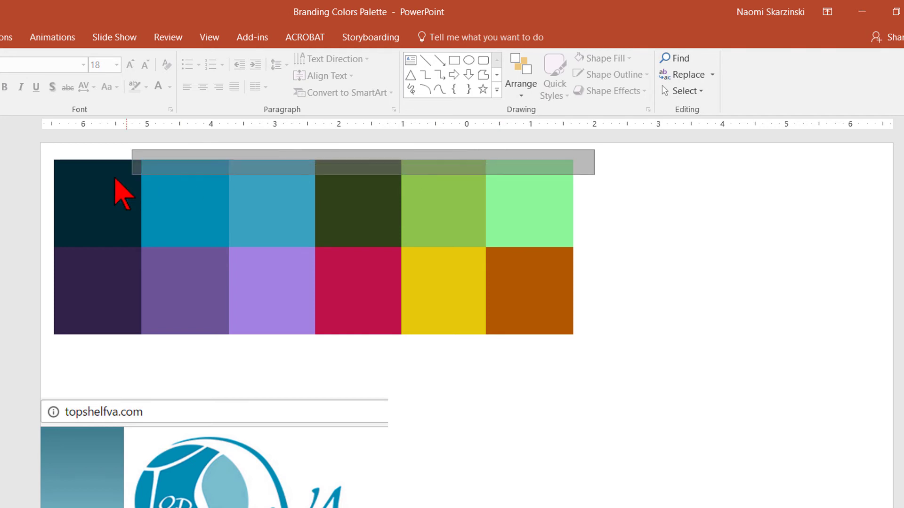
drag(333, 164, 39, 379)
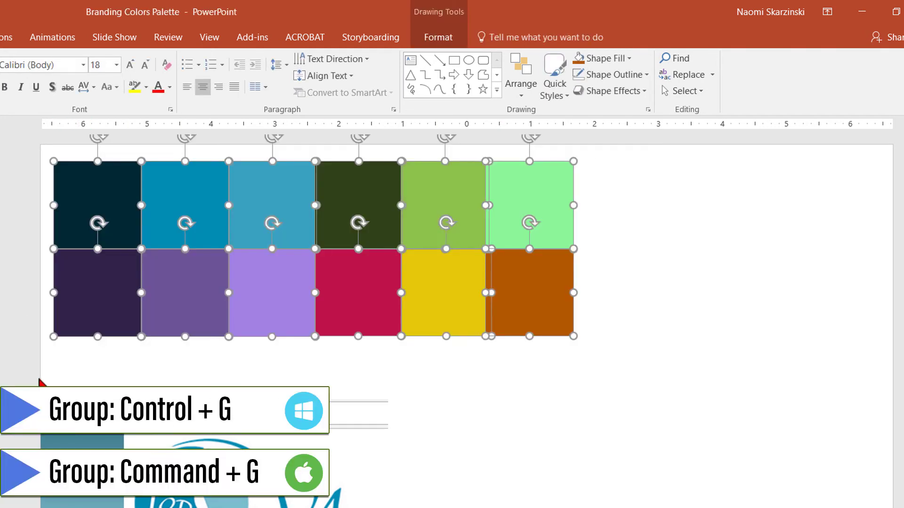
key(ctrl+g)
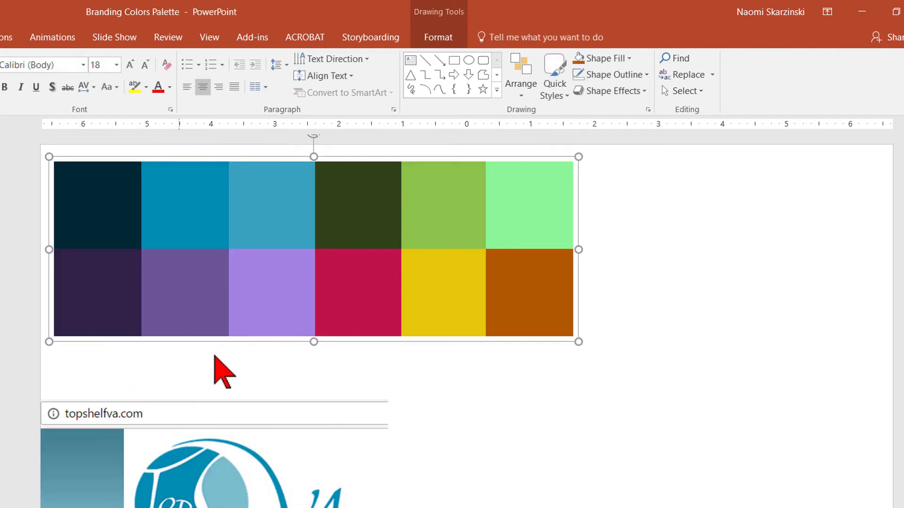
key(ctrl+shift+g)
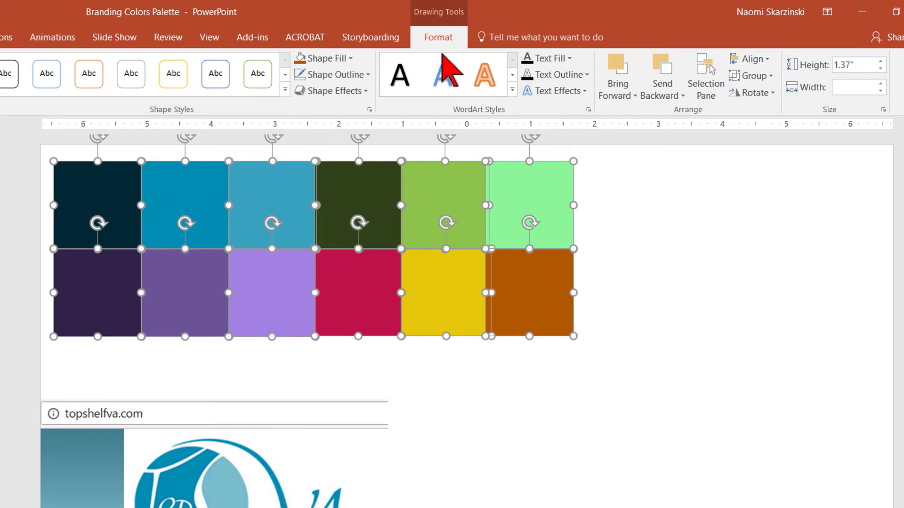
click(749, 77)
click(753, 92)
Save the palette as picture 'Branding Colors Palette' in Top Shelf Multimedia > 03 Call Outs, then delete the screenshot
right_click(402, 275)
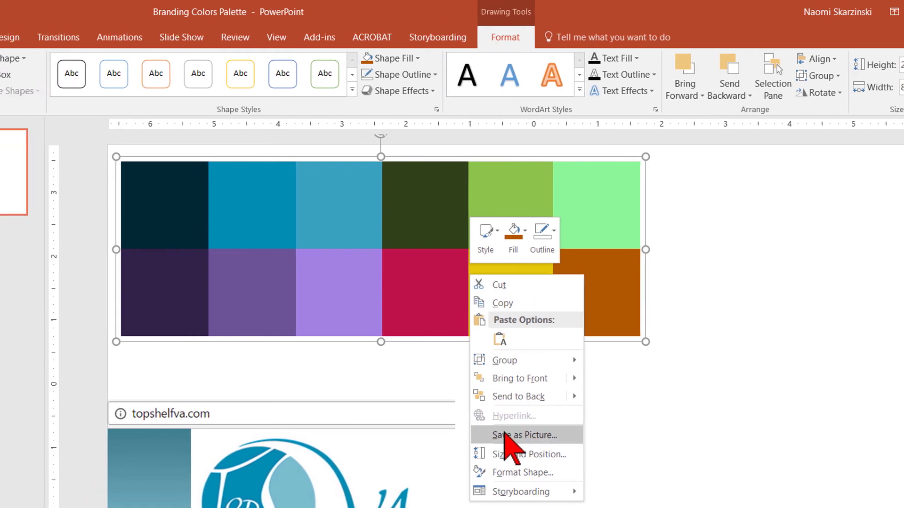
click(452, 435)
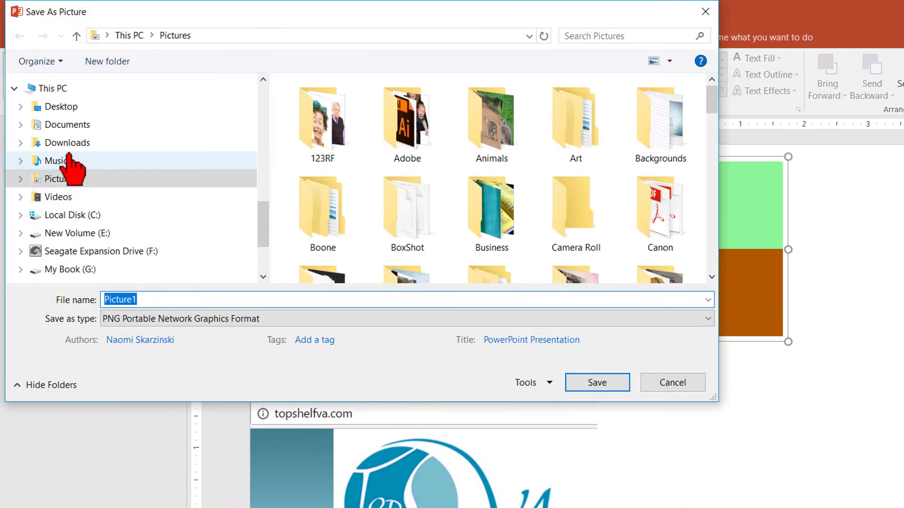
click(24, 125)
double_click(466, 242)
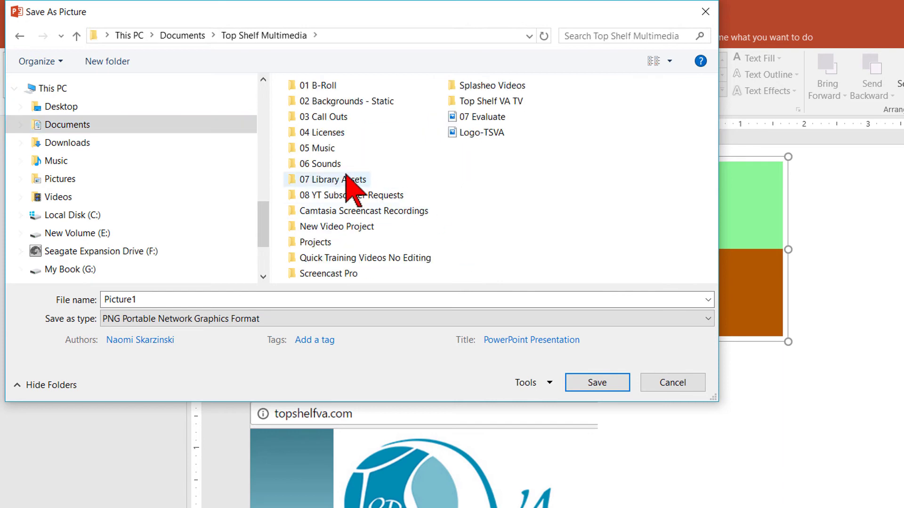
double_click(311, 131)
click(286, 298)
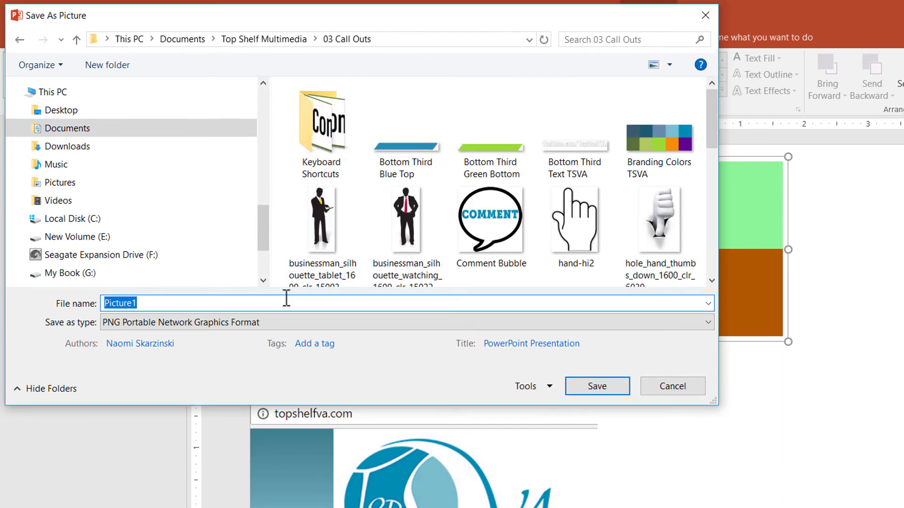
text(Branding Colo)
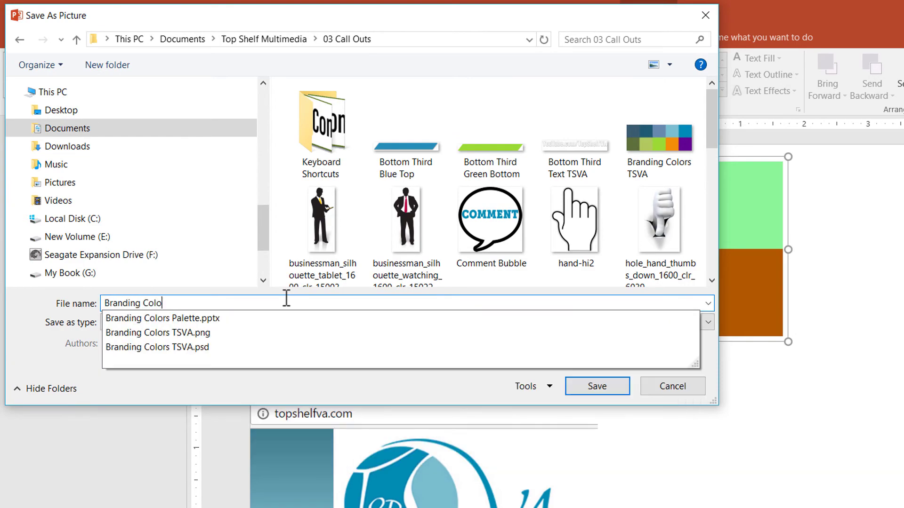
text(rs Palette)
click(596, 387)
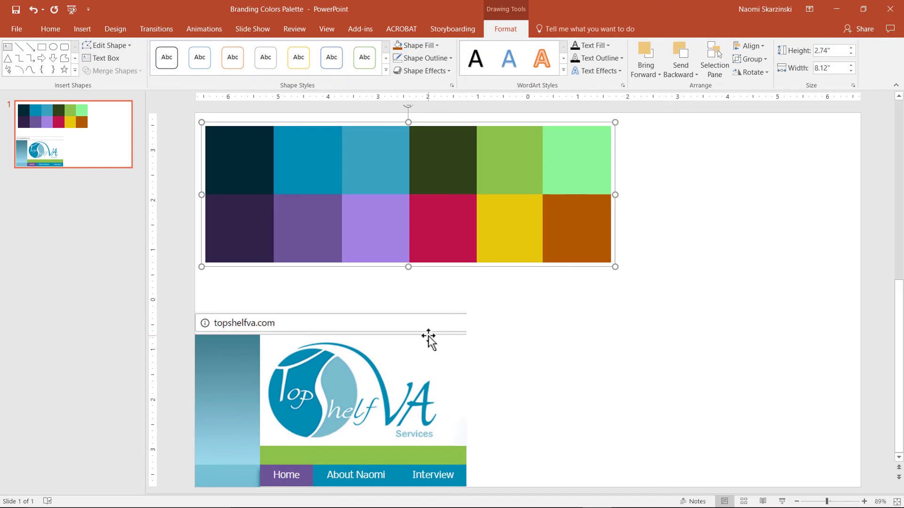
click(429, 336)
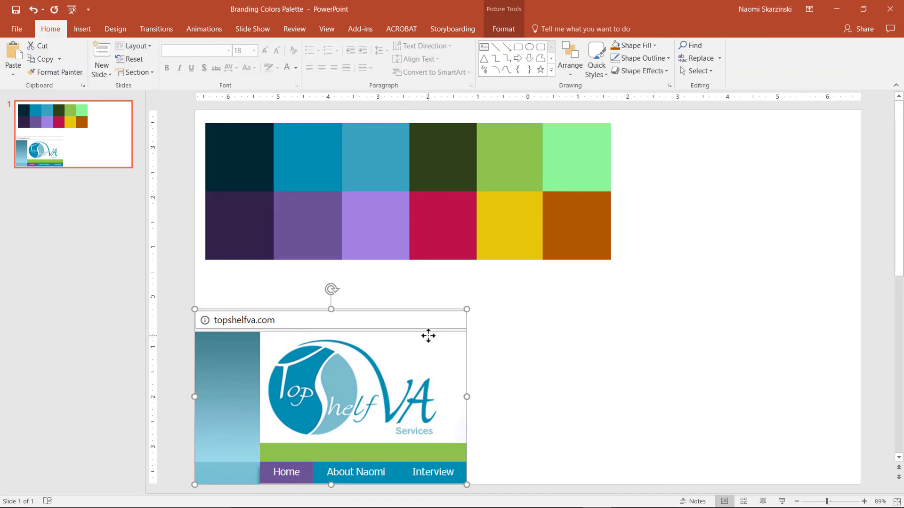
key(Delete)
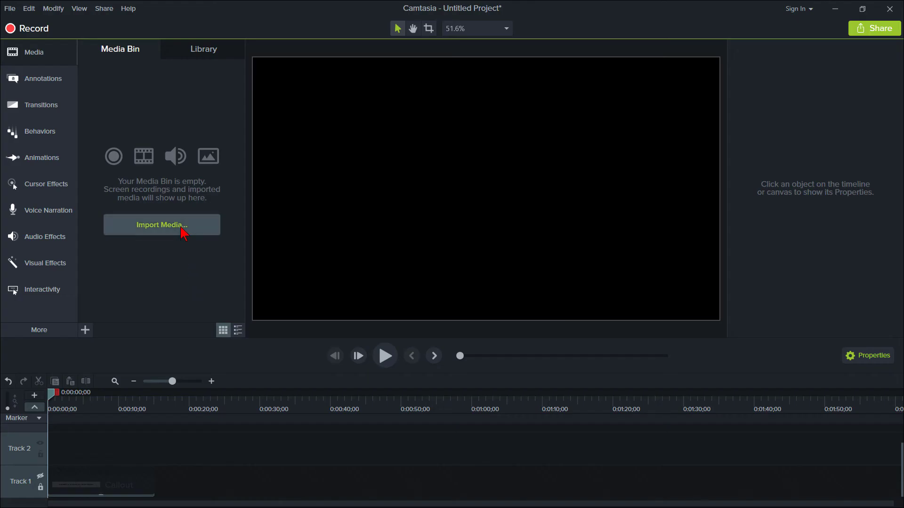
Import Branding Colors Palette from Top Shelf Multimedia > 03 Call Outs into the media bin
click(181, 228)
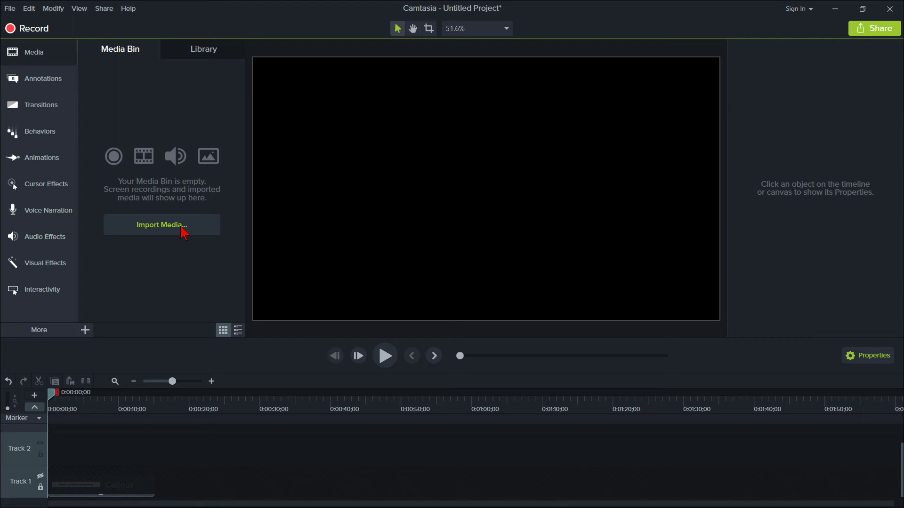
click(183, 230)
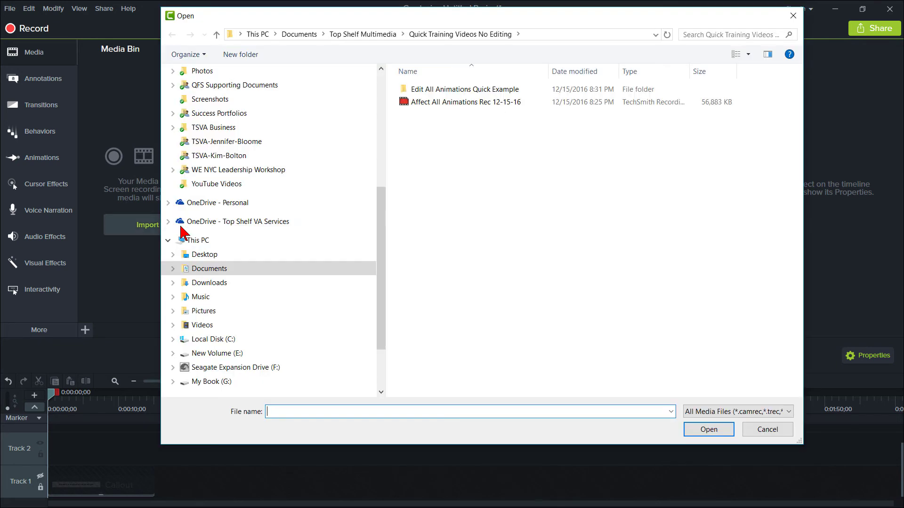
click(366, 37)
double_click(452, 96)
double_click(761, 123)
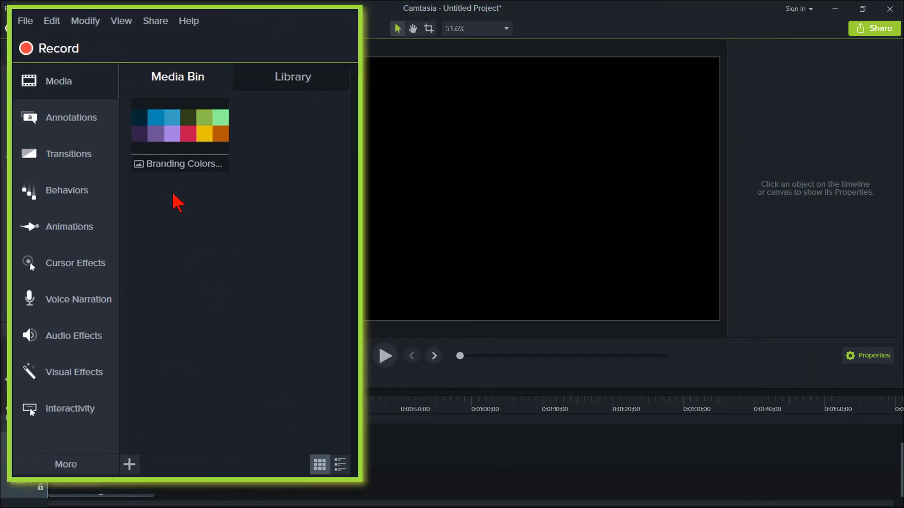
click(121, 90)
right_click(177, 132)
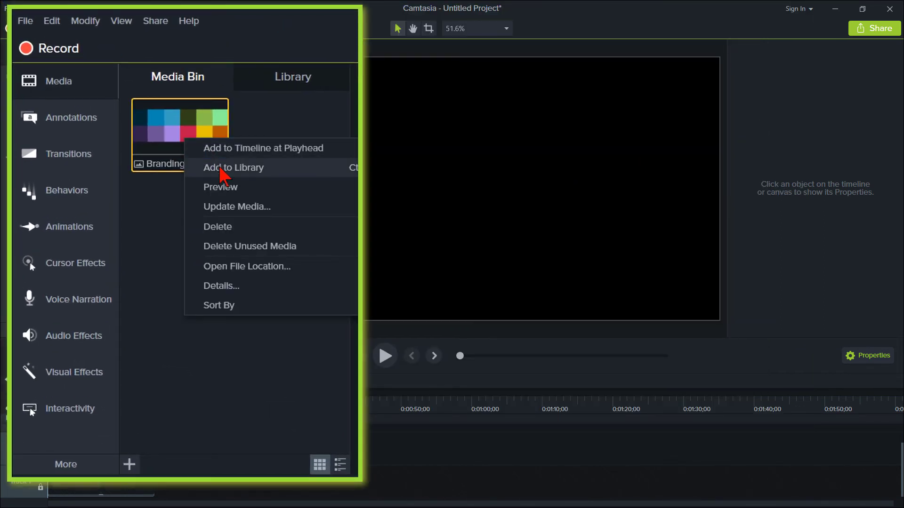
Add the palette to the library as 'Branding Colors TSVA 2' and move it into ZZZ - Top Shelf VA
click(222, 169)
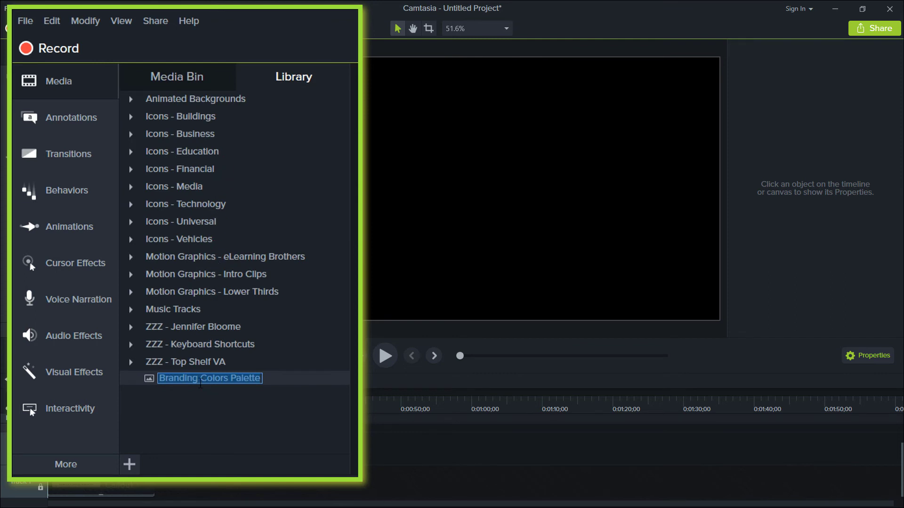
text(Brand)
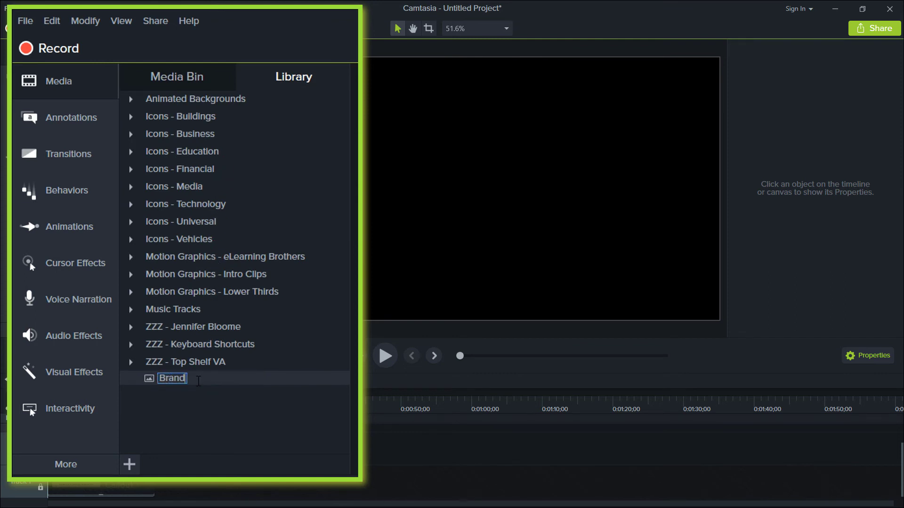
text(ing Colors TSVA 2)
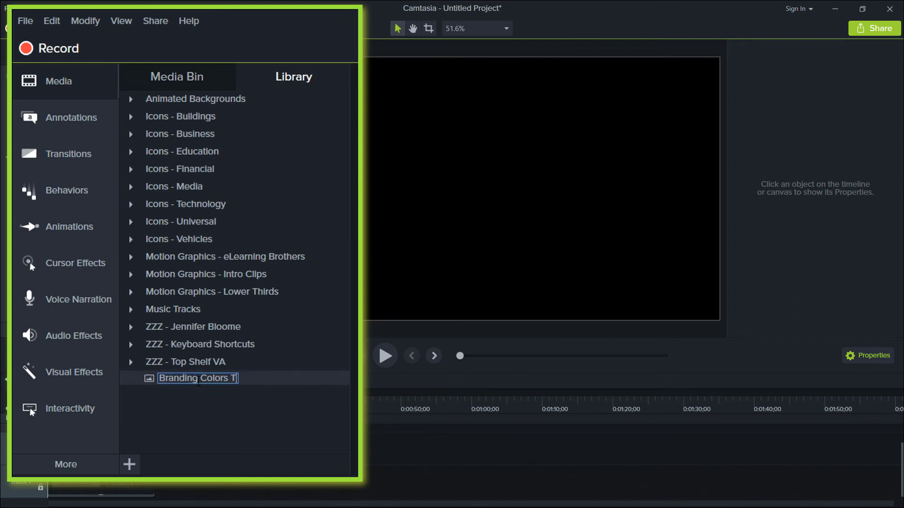
key(Return)
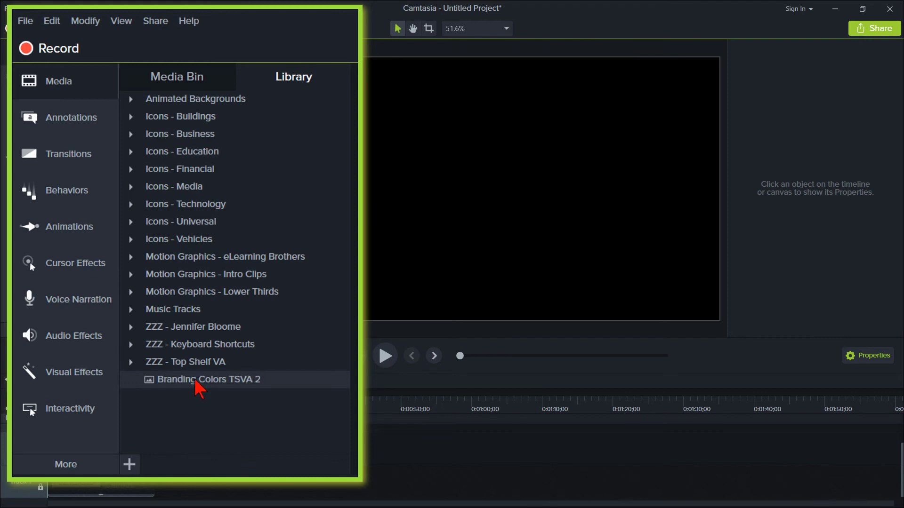
mouse_move(199, 386)
mouse_down()
mouse_move(190, 365)
mouse_move(242, 328)
mouse_up()
scroll(187, 323, up, 5)
scroll(188, 320, up, 2)
scroll(188, 316, up, 3)
scroll(241, 320, up, 2)
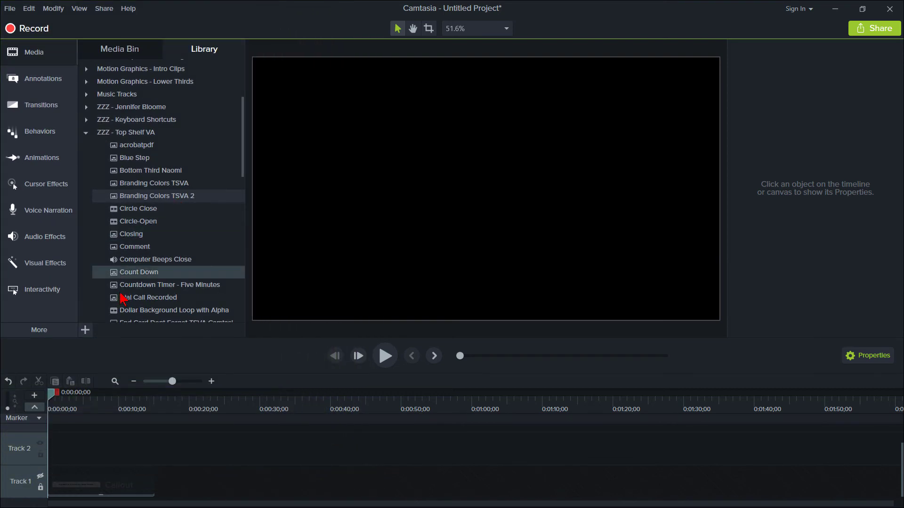
Unhide and unlock Track 1, add Branding Colors TSVA 2 at the playhead, then move it top-left at 72%
click(40, 477)
click(40, 487)
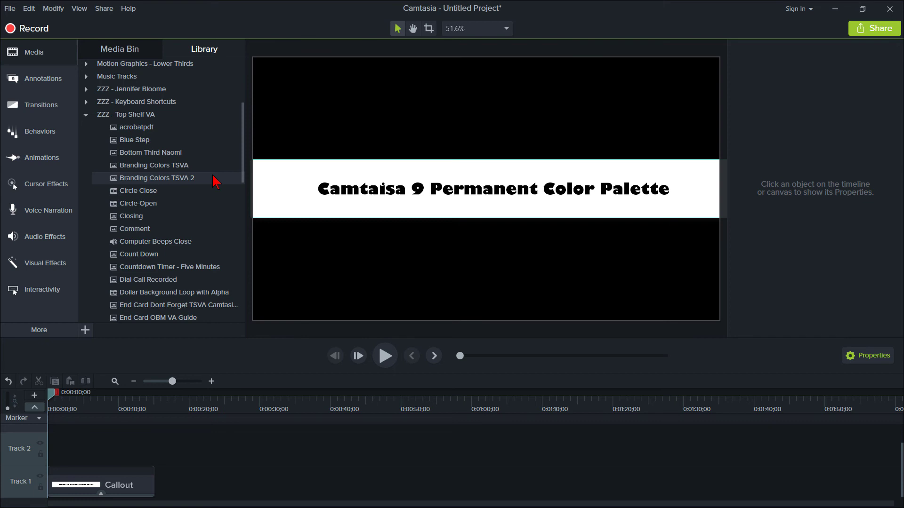
right_click(214, 180)
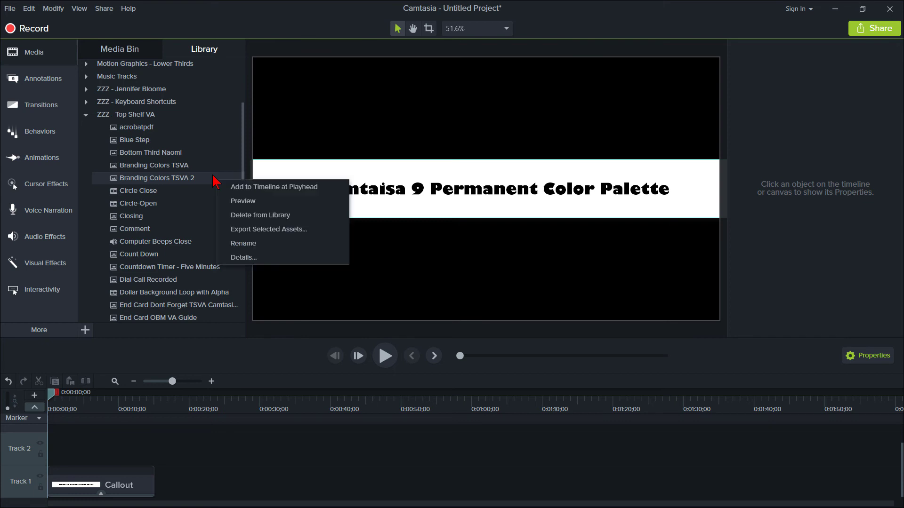
click(234, 187)
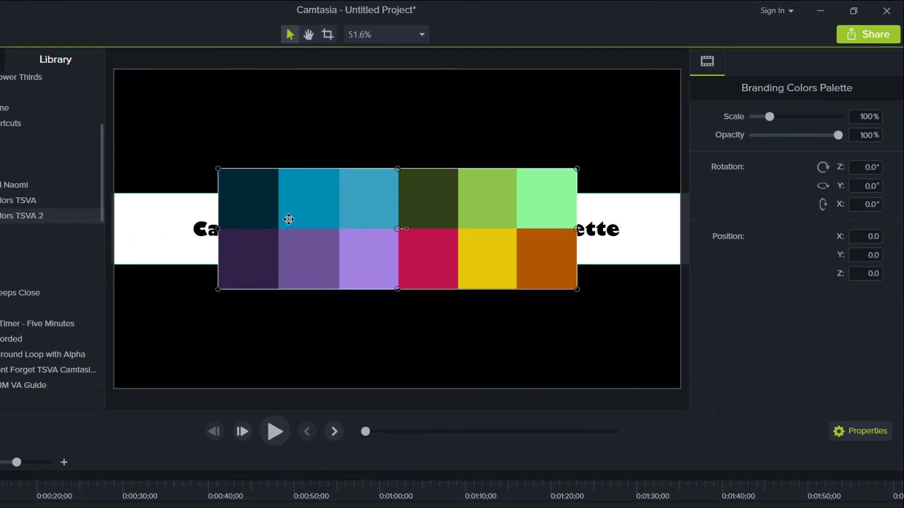
drag(399, 181, 350, 111)
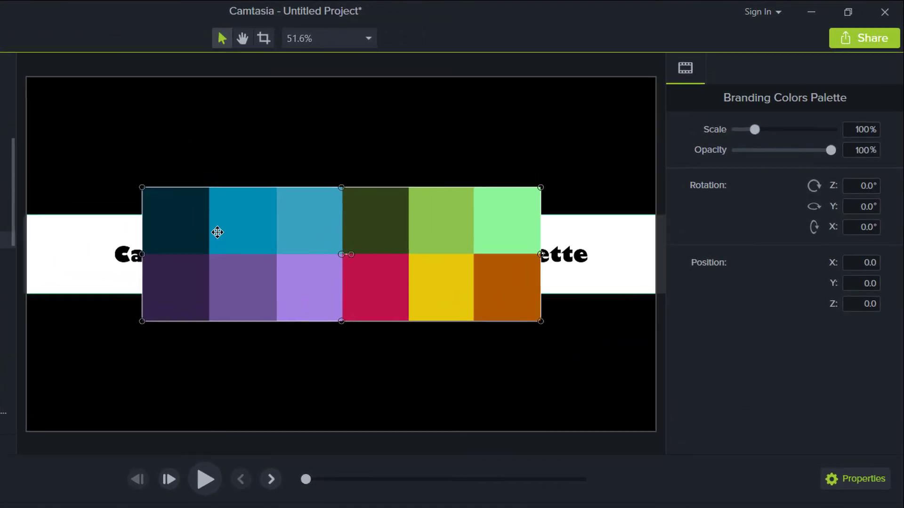
drag(157, 149, 110, 135)
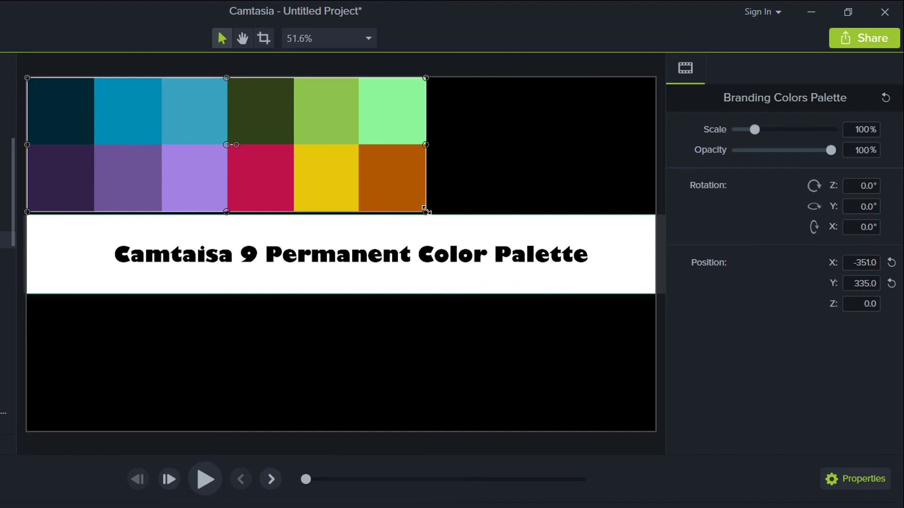
drag(419, 206, 316, 174)
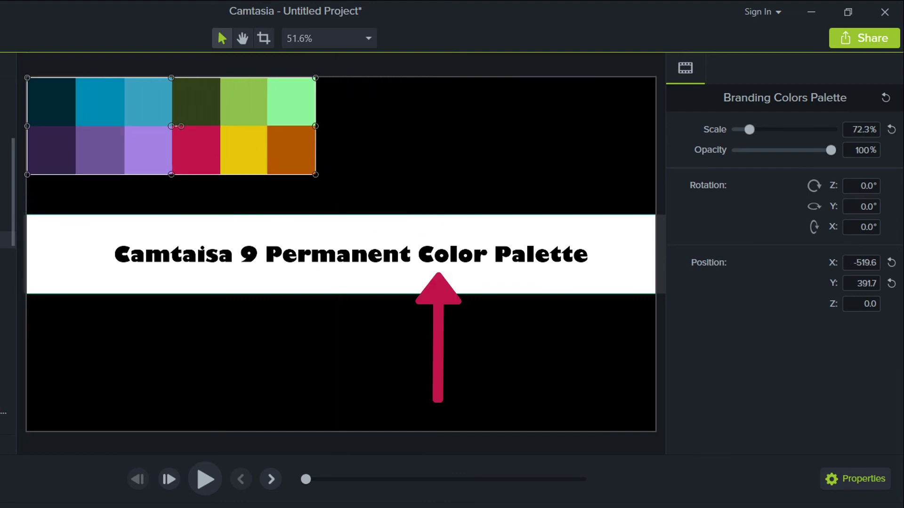
Eyedrop the palette's dark purple #30224A as the callout fill and set outline thickness to 0
click(356, 255)
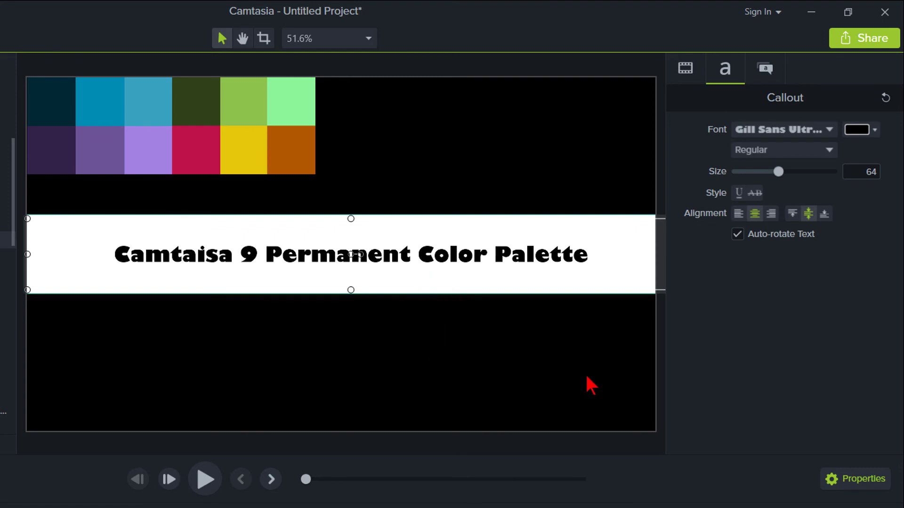
click(765, 70)
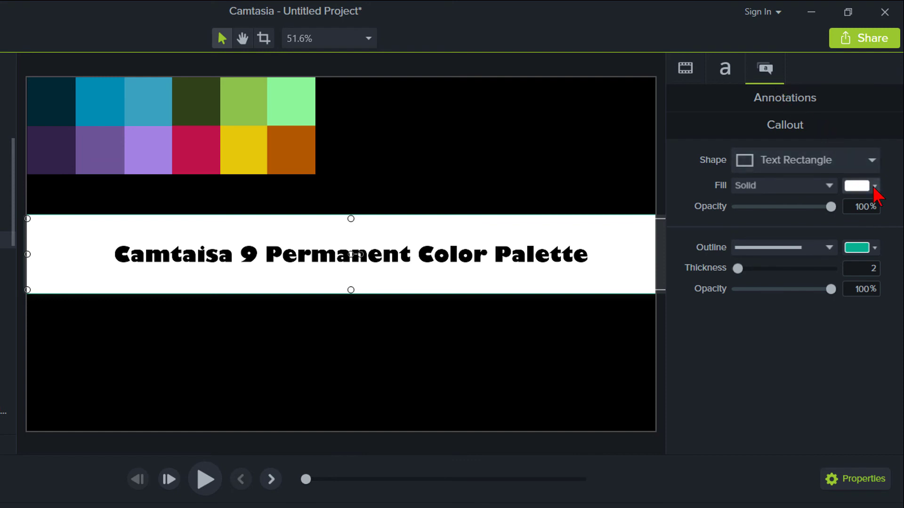
click(874, 187)
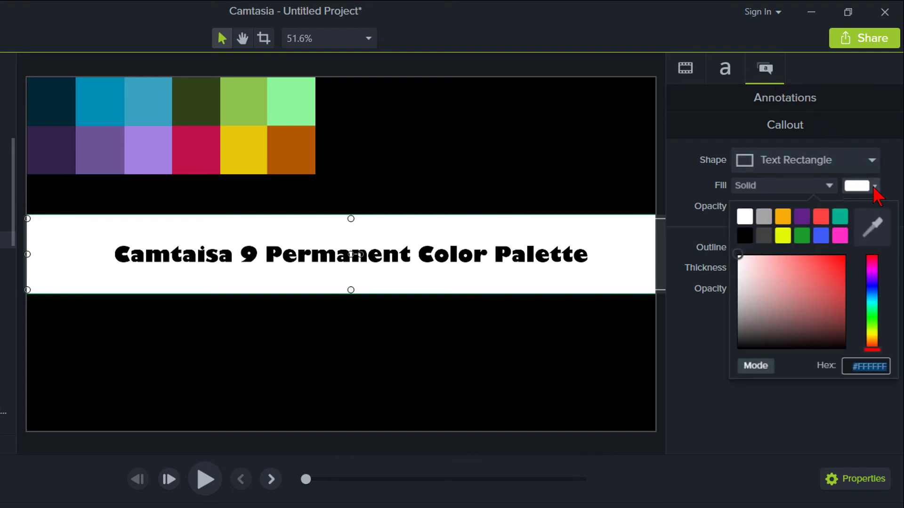
click(872, 227)
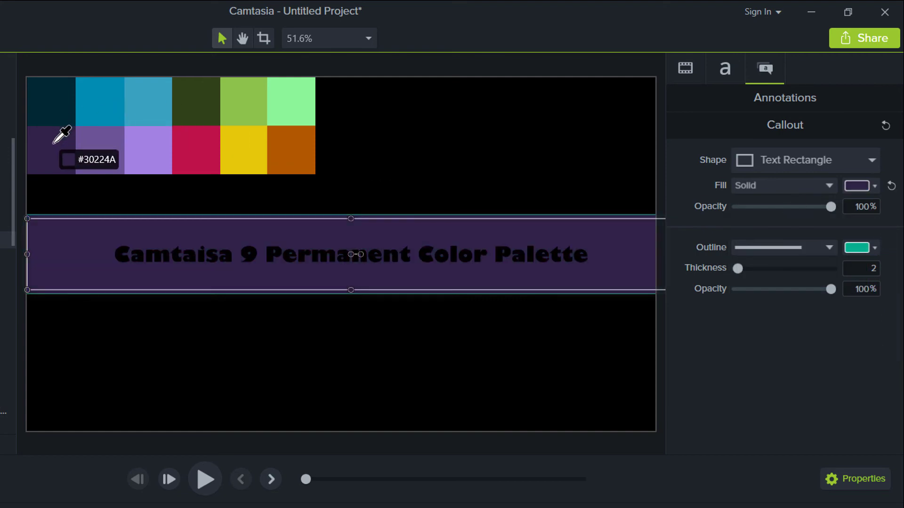
click(54, 143)
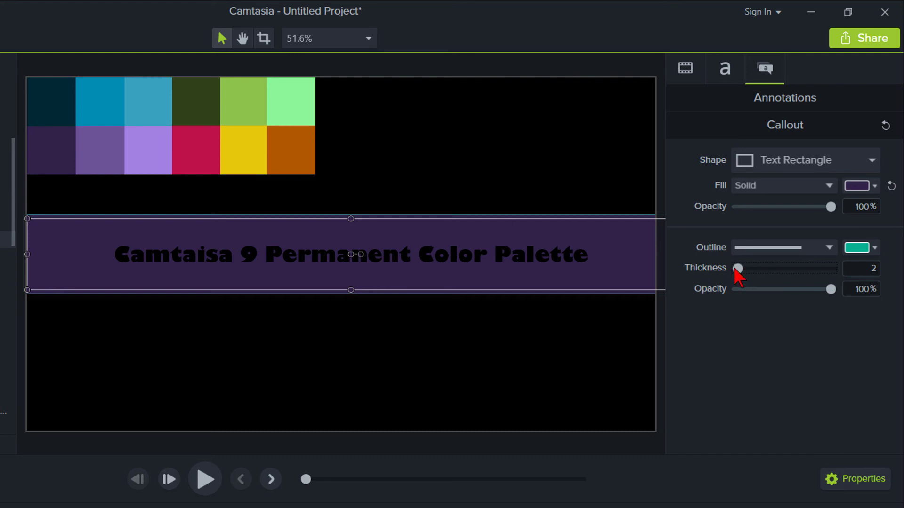
drag(736, 269, 704, 268)
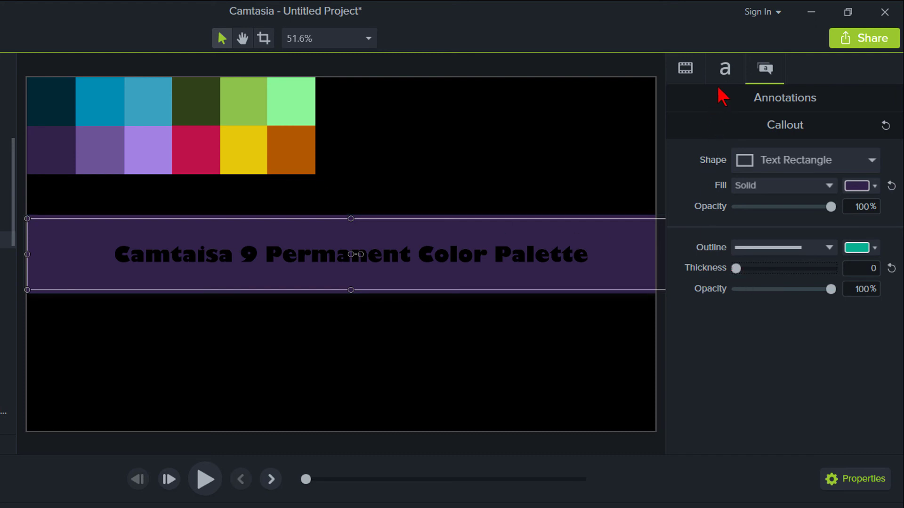
click(724, 73)
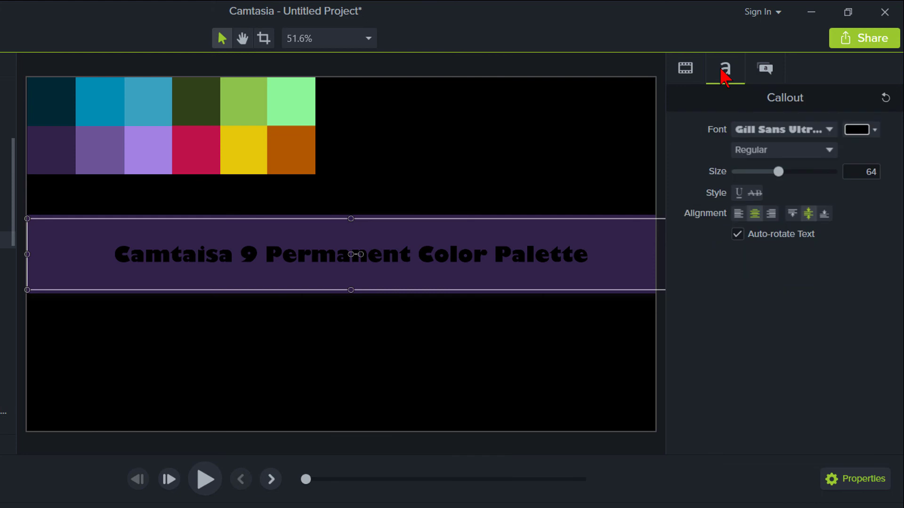
Eyedrop the palette's yellow square, #E3C70B, as the callout's font colour
click(877, 135)
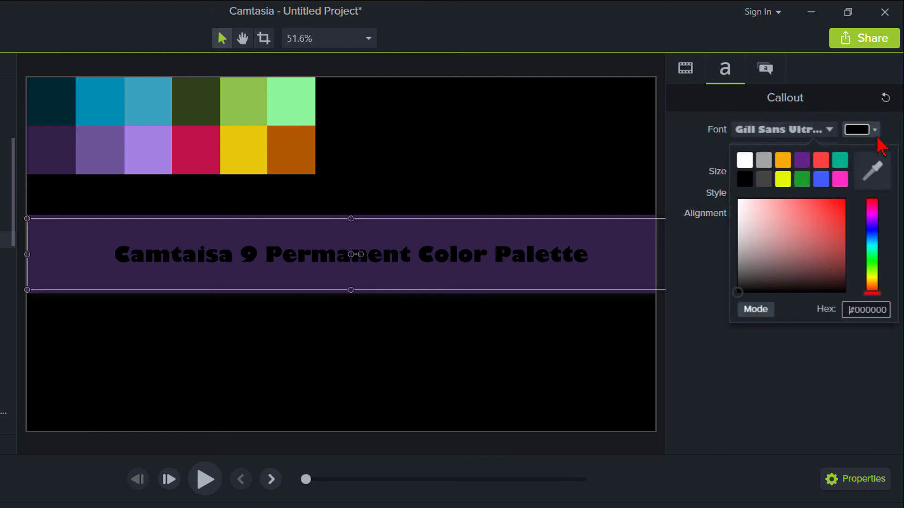
click(874, 172)
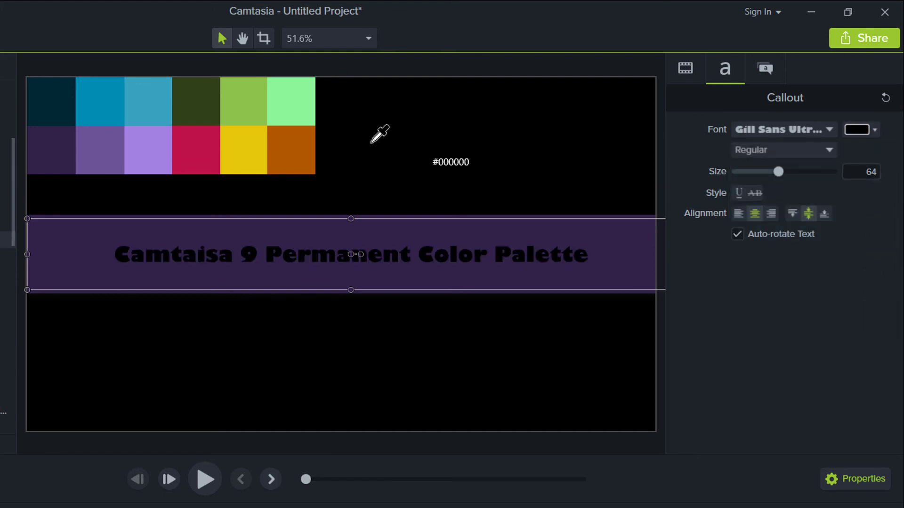
click(248, 143)
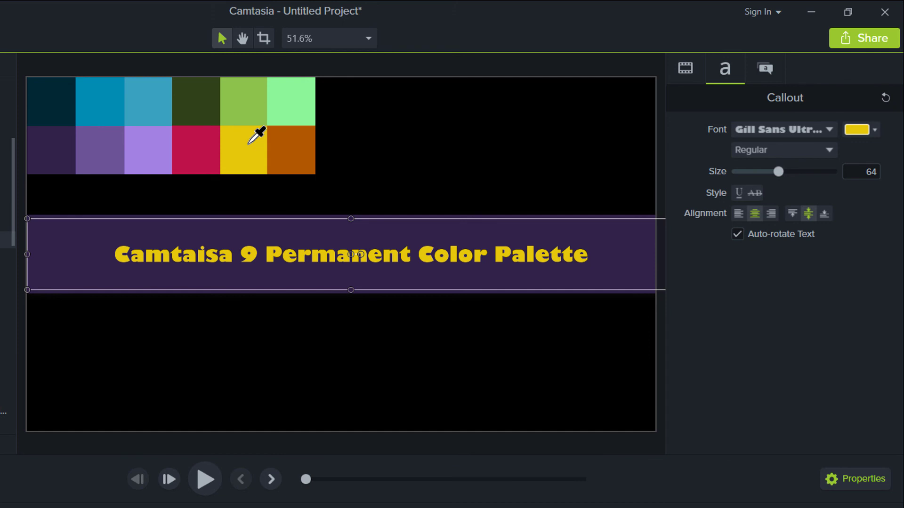
In Project Settings, eyedrop the palette's teal #008CB3 as the canvas colour and apply
click(369, 41)
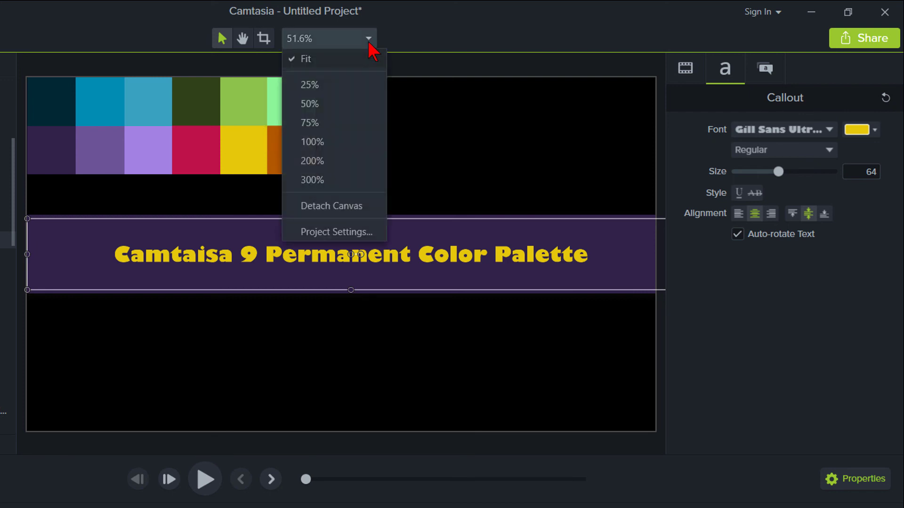
click(340, 232)
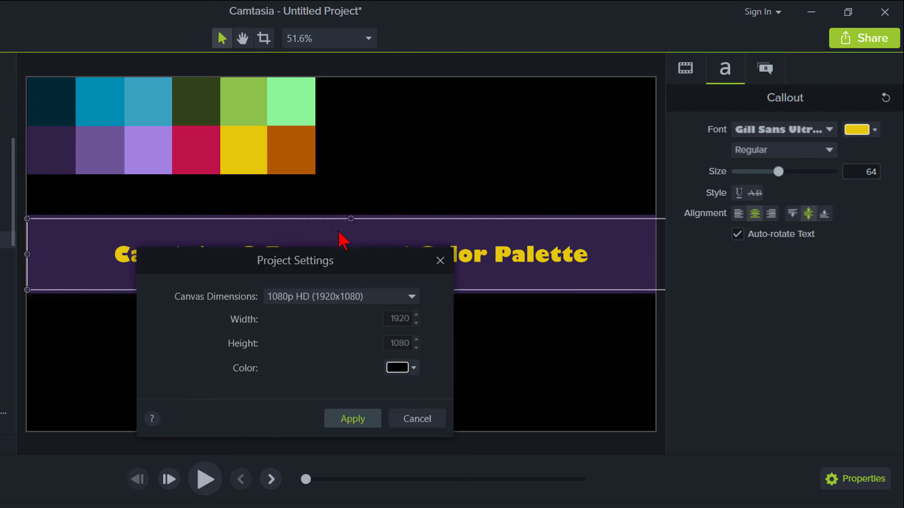
click(413, 369)
click(460, 408)
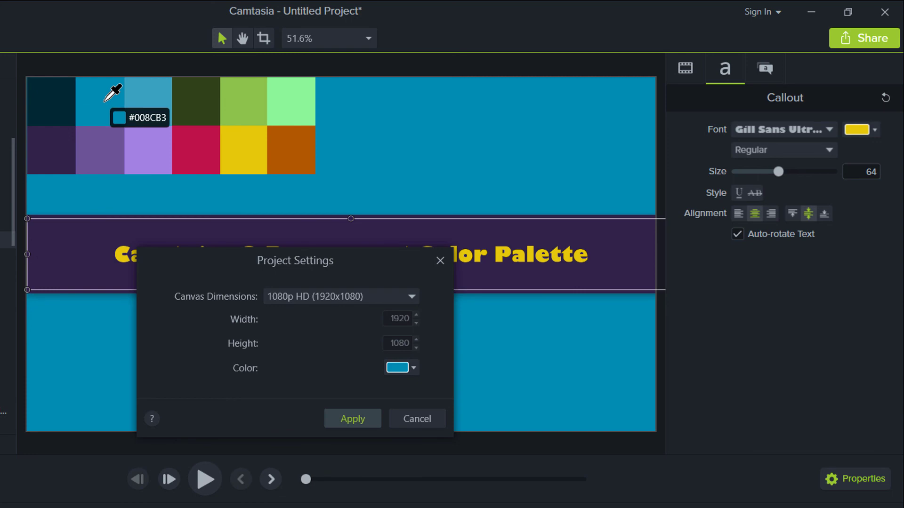
click(105, 100)
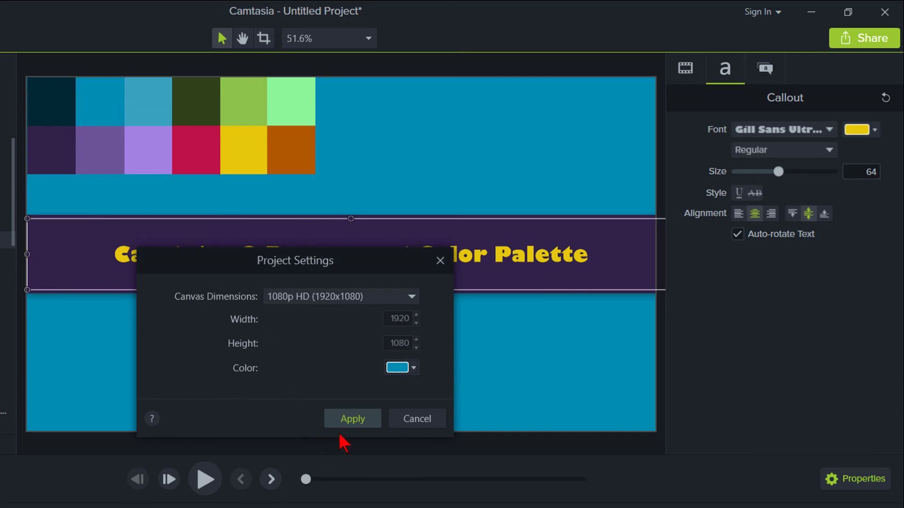
click(357, 424)
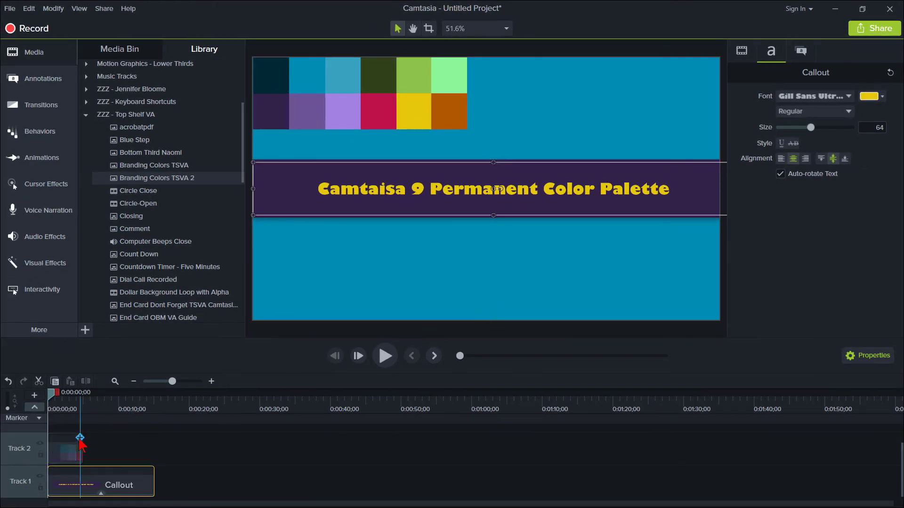
Delete the palette clip and move the playhead past the callout clip
click(69, 449)
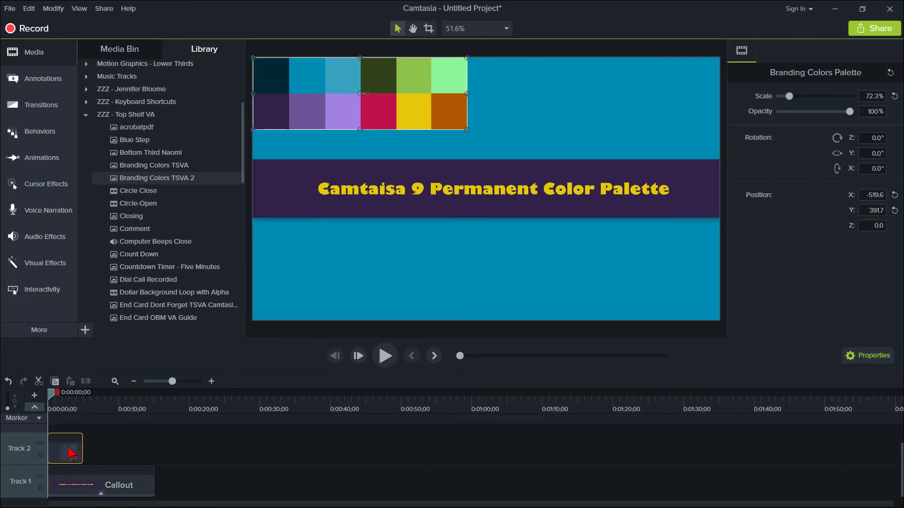
key(Delete)
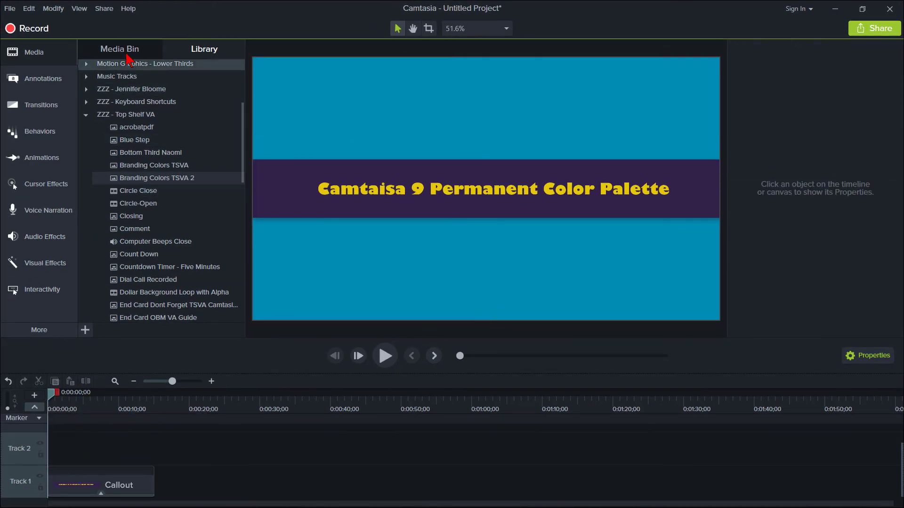
click(132, 54)
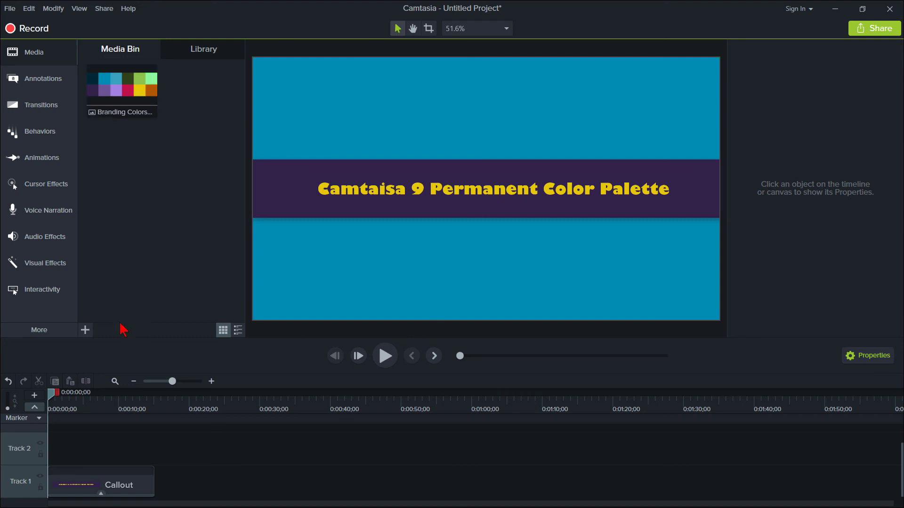
drag(51, 395, 155, 394)
Add a large octagon shape from Annotations onto the canvas
click(57, 83)
click(148, 54)
mouse_move(180, 169)
mouse_down()
mouse_move(185, 481)
mouse_move(172, 484)
mouse_up()
drag(509, 216, 578, 280)
drag(461, 164, 403, 105)
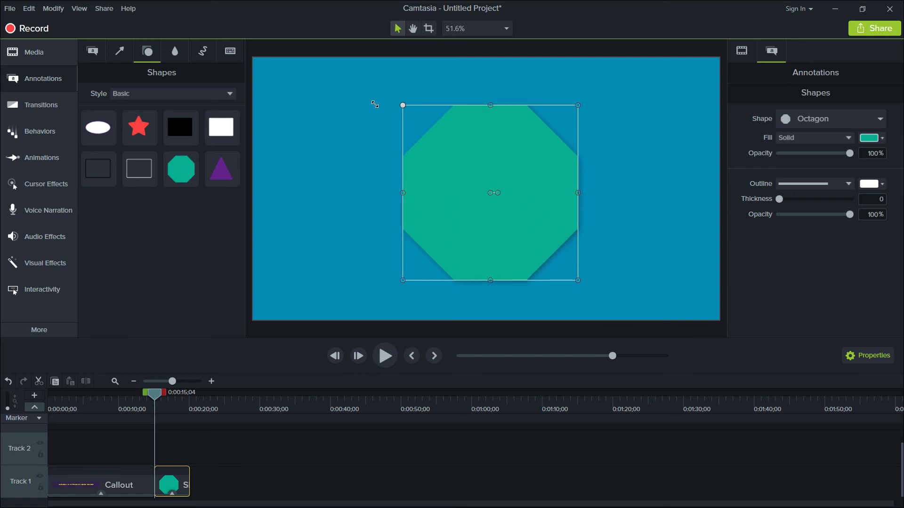
Re-add the Branding Colors palette above the octagon, shrunk to about 62% in the top-left corner
click(47, 56)
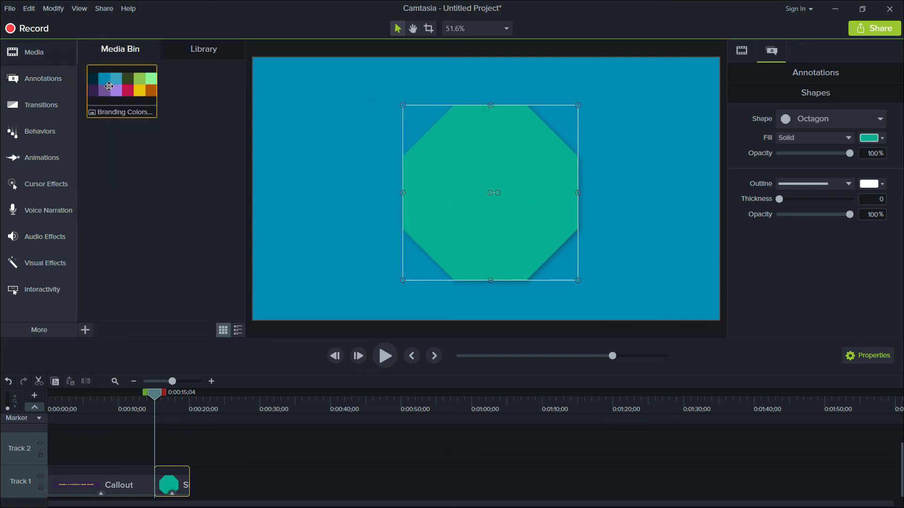
drag(109, 86, 174, 449)
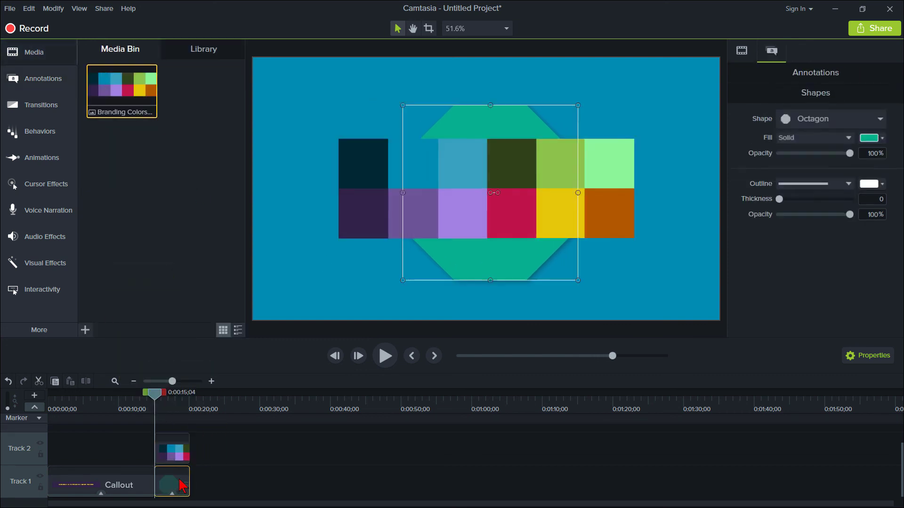
drag(345, 145, 260, 61)
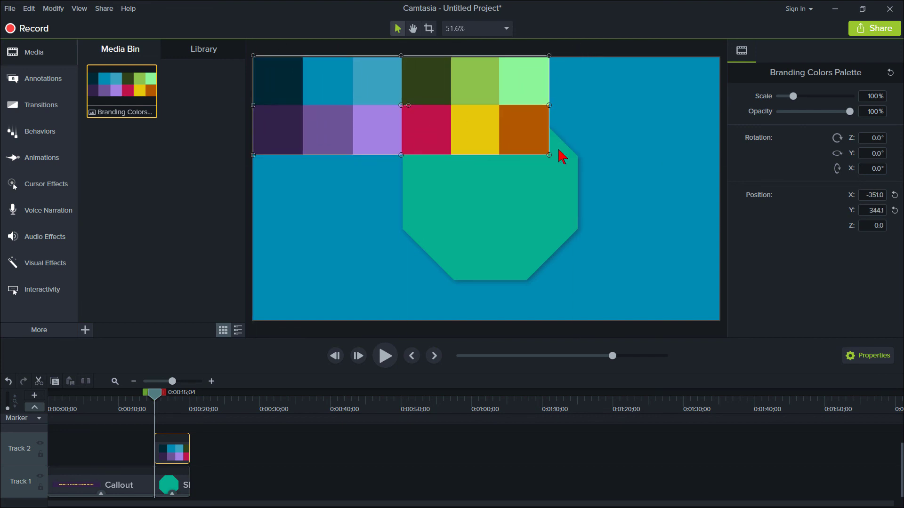
drag(549, 155, 438, 118)
Eyedrop the palette's dark navy as the octagon fill and yellow as a 24-thick outline
click(175, 481)
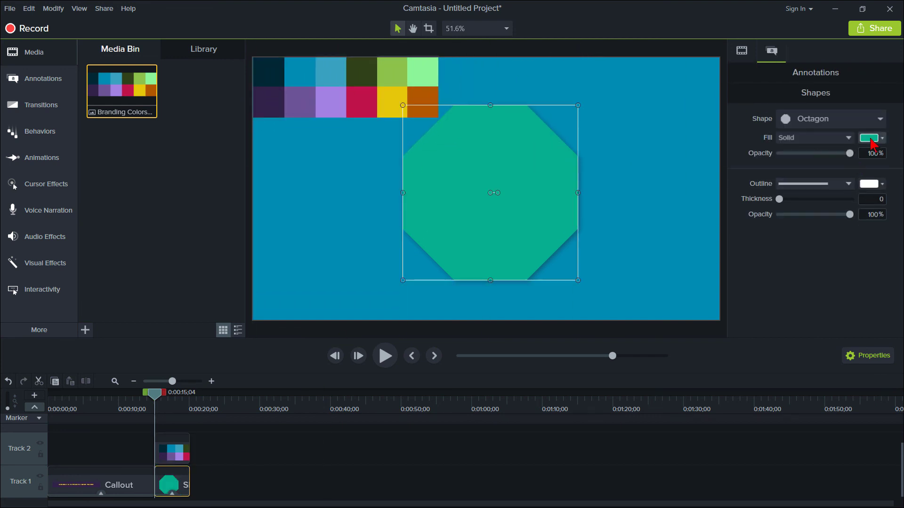
click(882, 142)
click(881, 169)
click(266, 72)
click(883, 184)
click(881, 214)
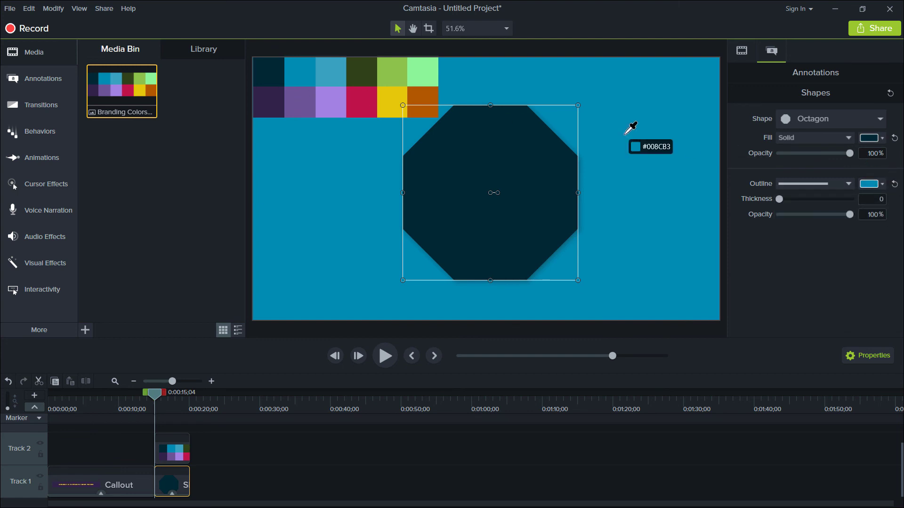
click(387, 101)
drag(779, 198, 795, 199)
Add a plain text callout over the octagon with a green font sampled from the palette
click(174, 453)
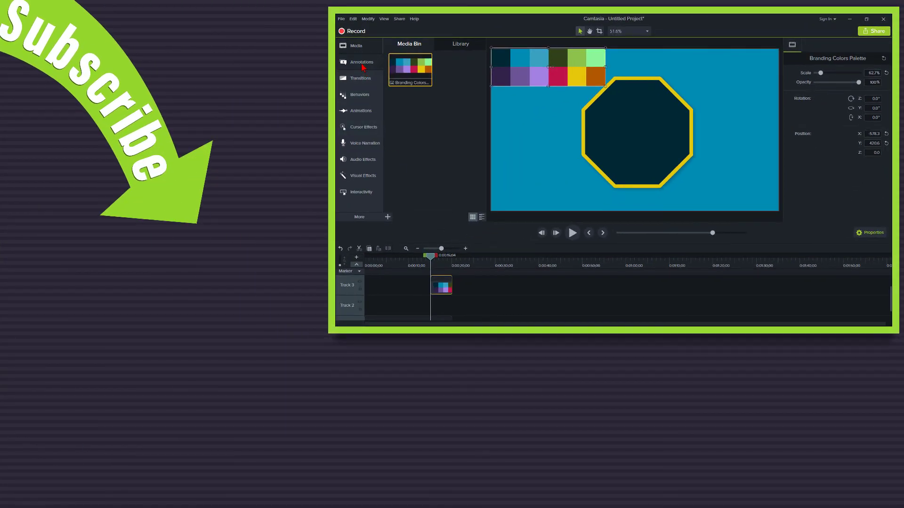
click(362, 65)
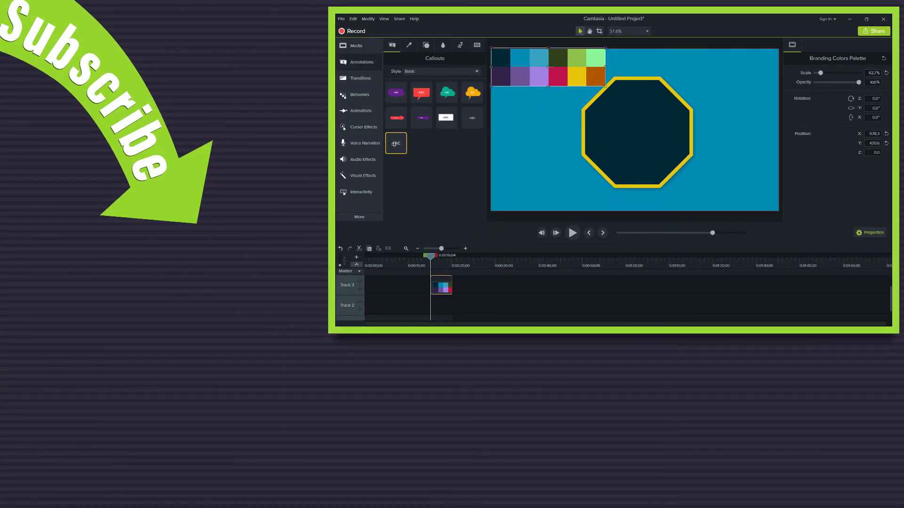
drag(403, 160, 429, 309)
click(879, 73)
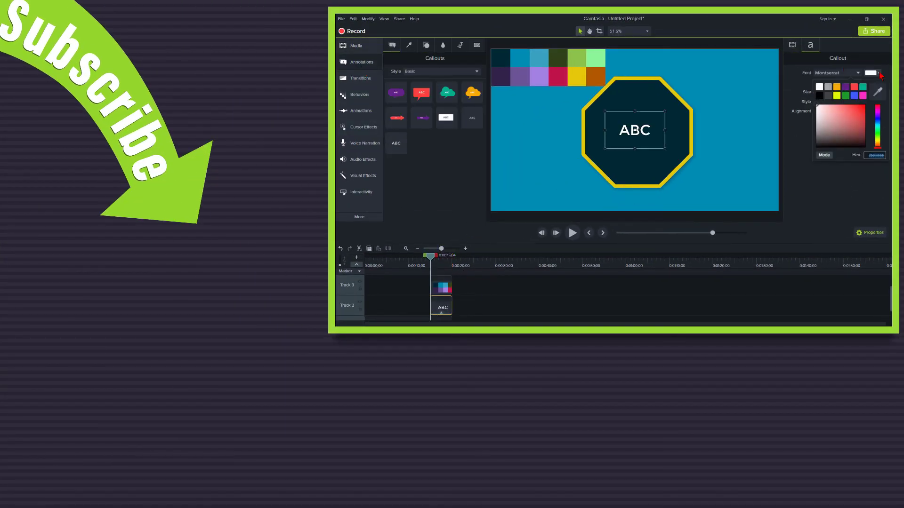
click(878, 91)
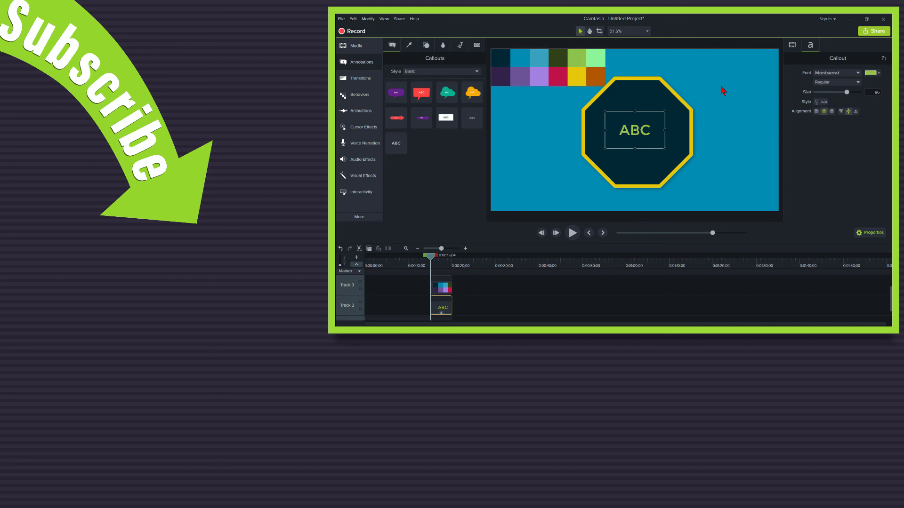
Set the callout to Gill Sans Ultra reading 'Custom Color Palette', at size 122, centred in the octagon
click(858, 73)
scroll(843, 117, up, 5)
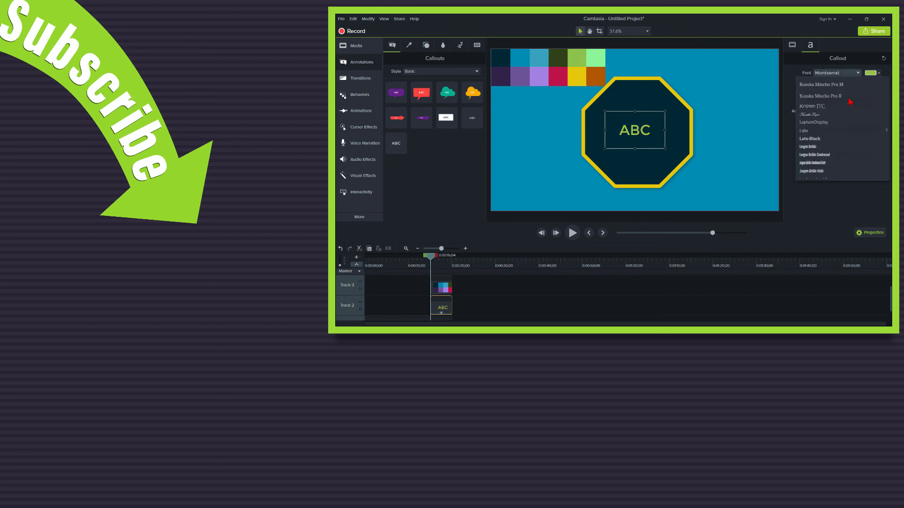
scroll(850, 103, up, 3)
scroll(847, 106, up, 3)
click(833, 111)
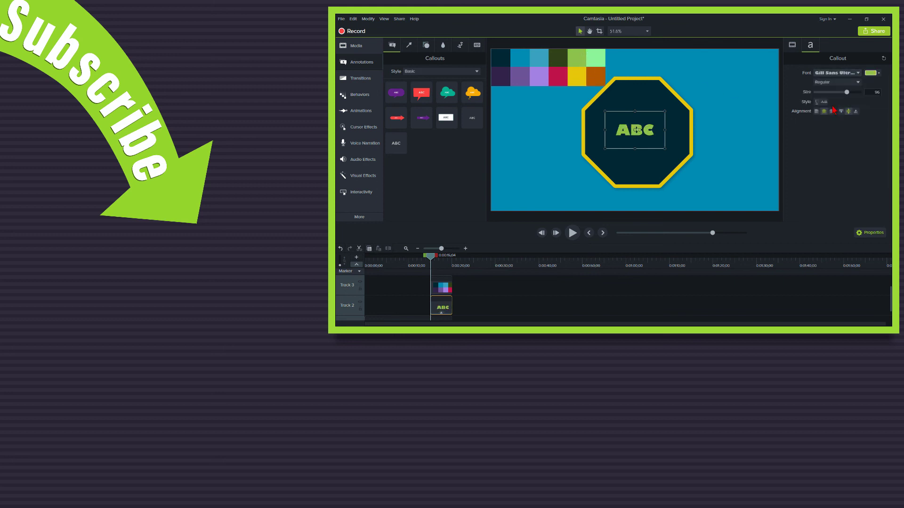
click(634, 130)
text(CustomColor Palette)
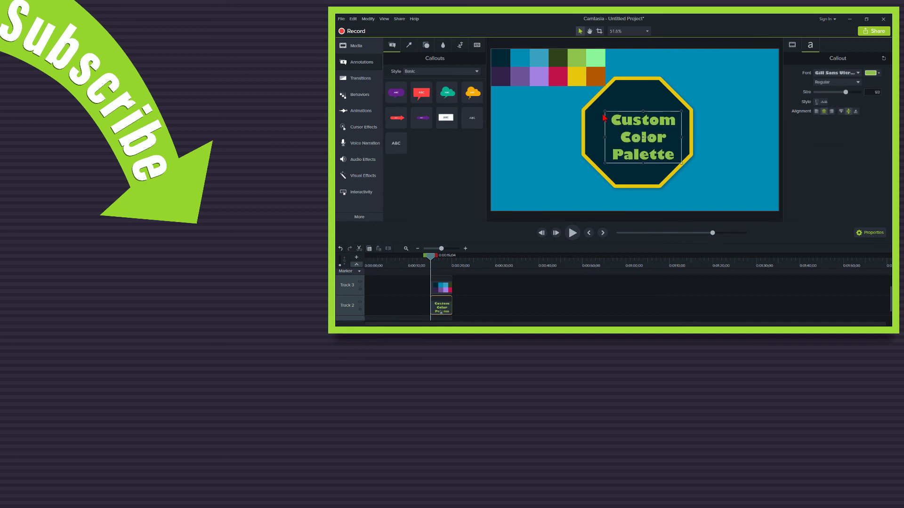
drag(664, 148, 682, 163)
drag(846, 92, 856, 92)
drag(638, 136, 638, 139)
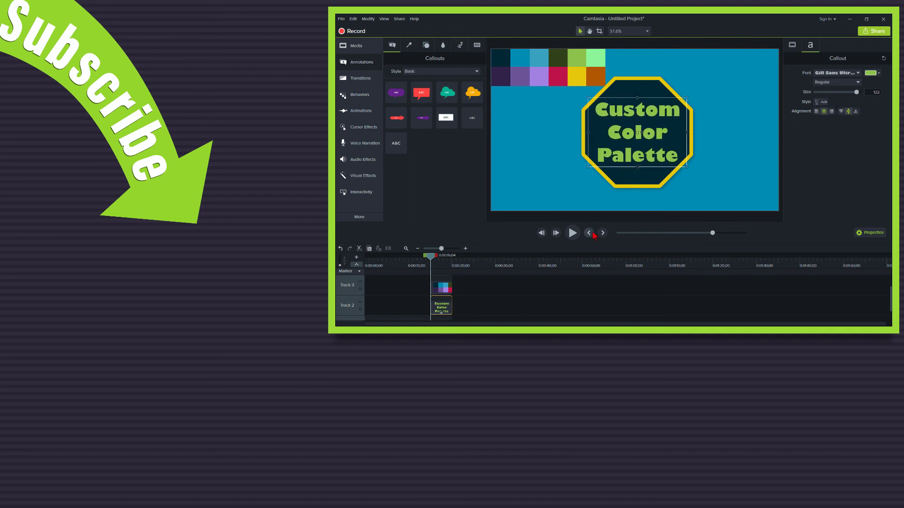